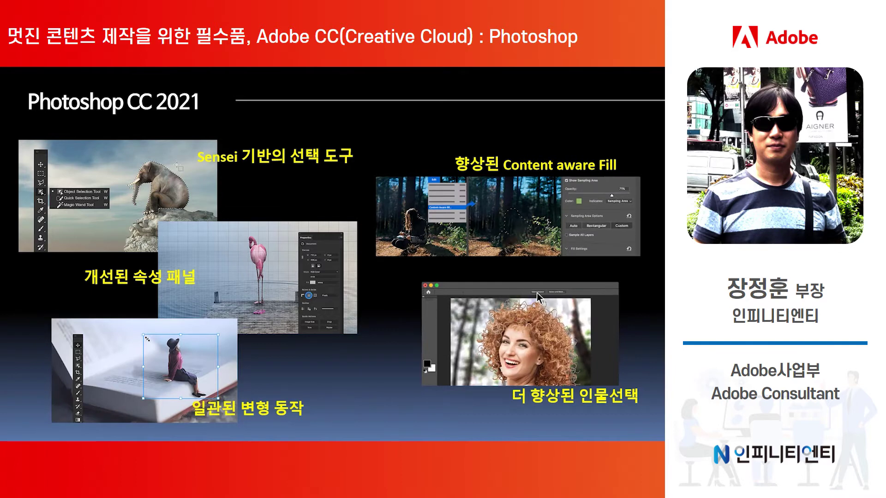
# Switch to Photoshop and enable the Smart Portrait neural filter on the woman's portrait photo.
pyautogui.press('super+Tab')
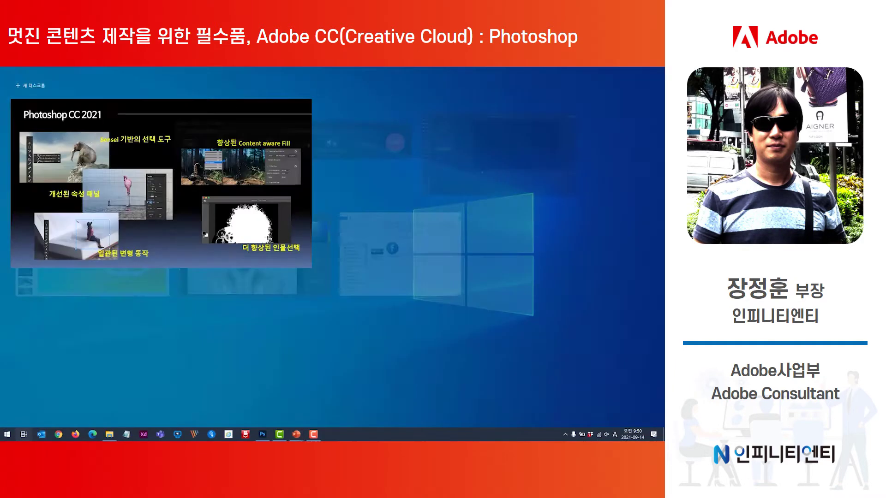
pyautogui.click(329, 288)
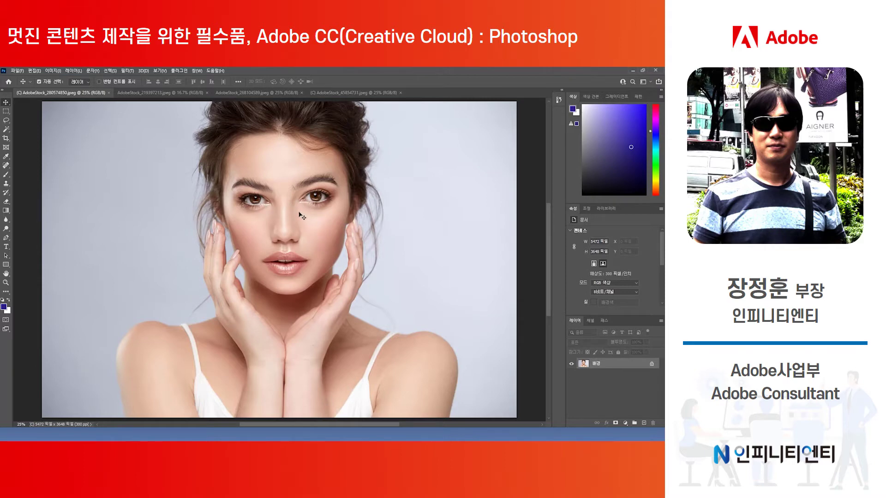
pyautogui.click(128, 71)
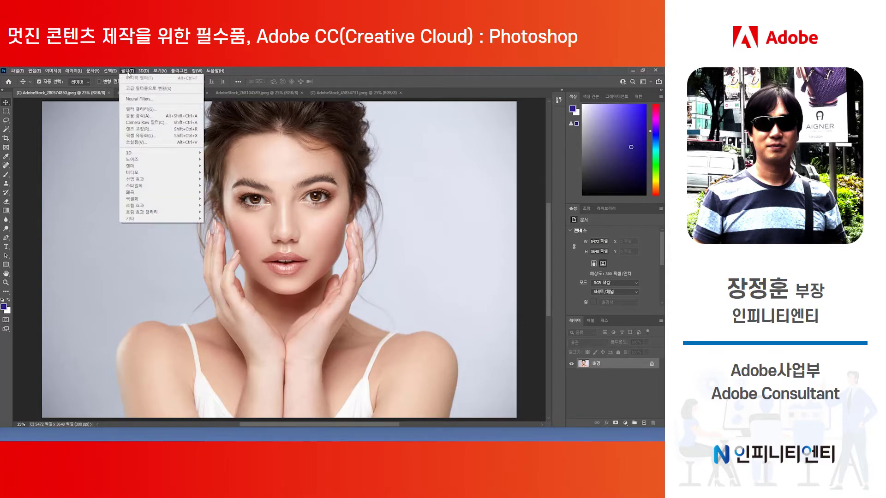
pyautogui.click(159, 99)
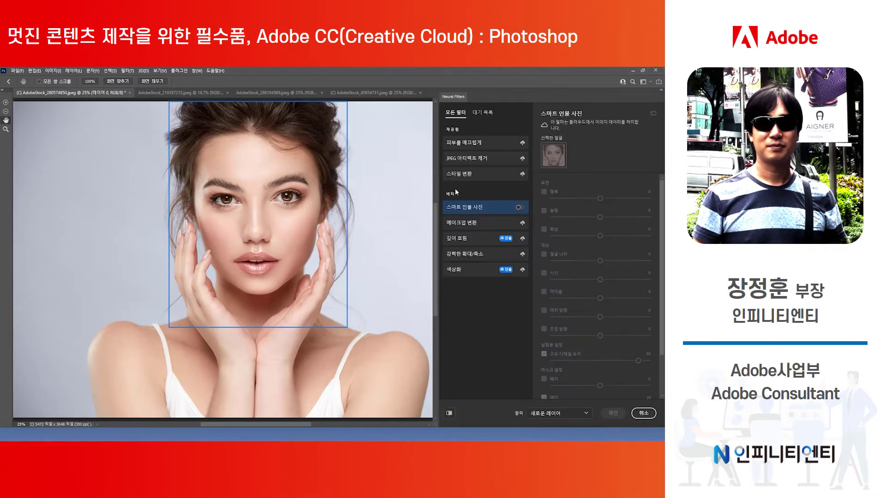
pyautogui.click(516, 208)
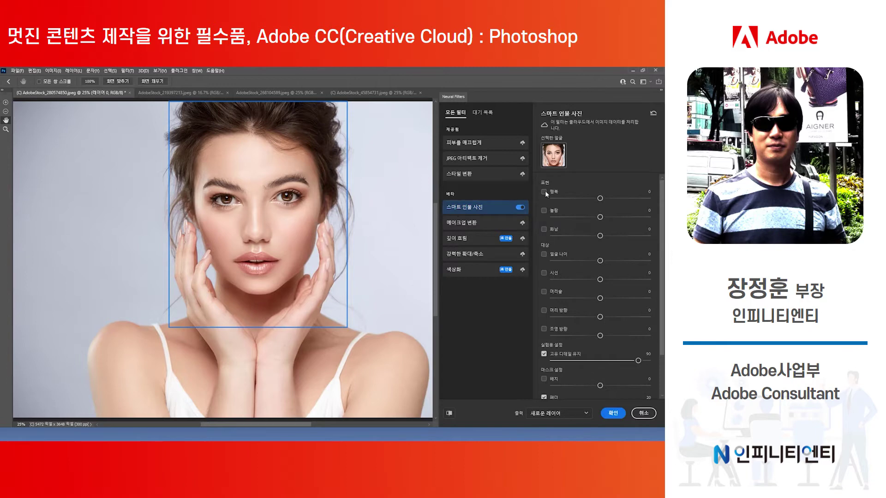
# Try Smart Portrait's happiness at +31 and gaze at +34, -31 and -42, turning each adjustment off again.
pyautogui.moveTo(600, 198); pyautogui.dragTo(626, 202)
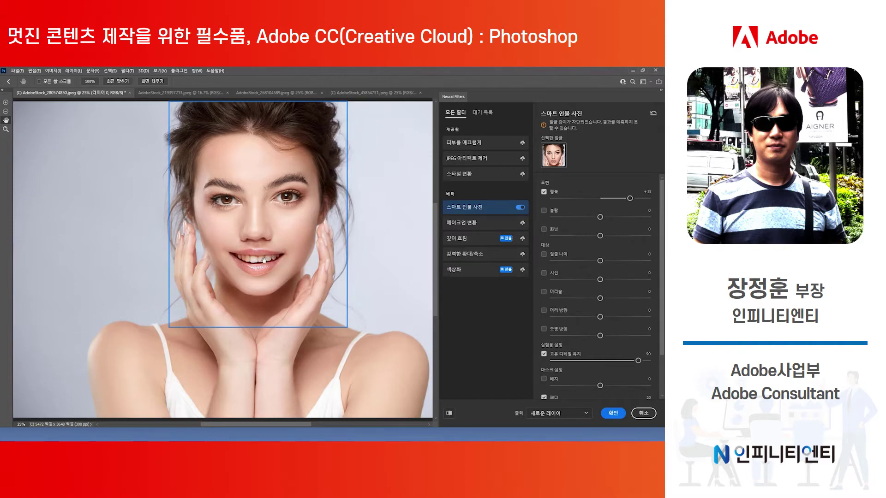
pyautogui.click(544, 191)
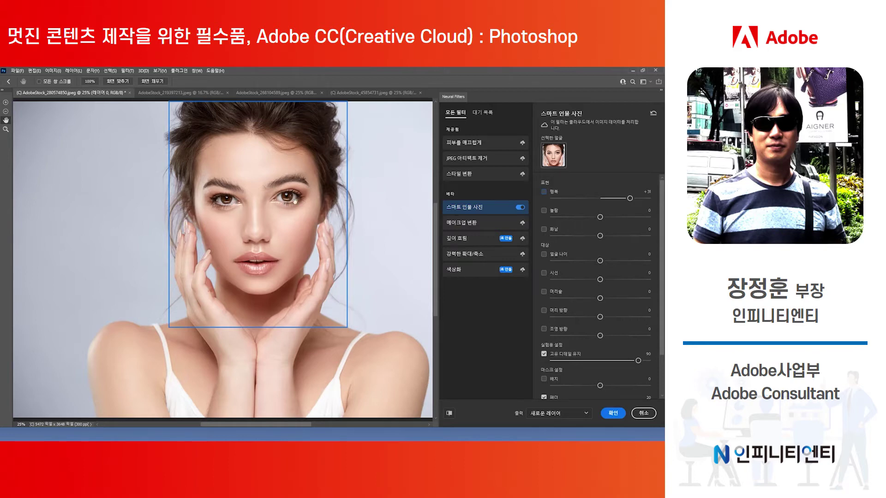
pyautogui.click(544, 272)
pyautogui.moveTo(629, 280); pyautogui.dragTo(633, 282)
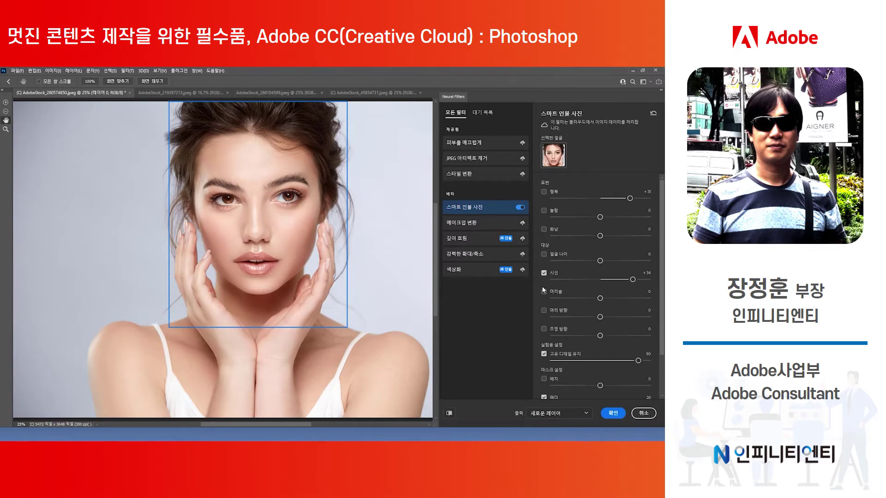
pyautogui.click(544, 273)
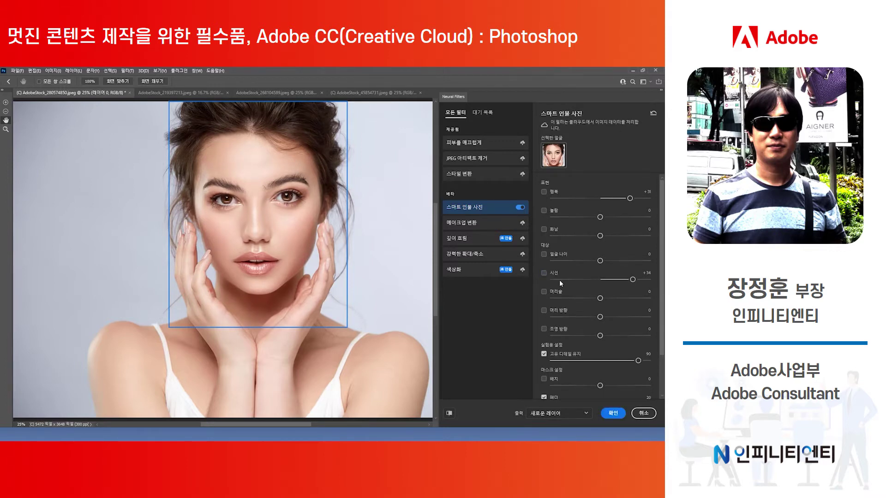
pyautogui.click(570, 282)
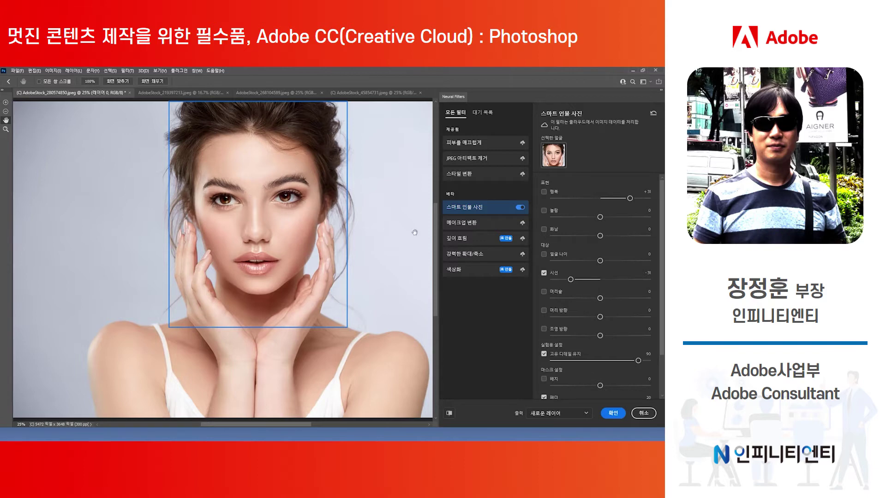
pyautogui.moveTo(570, 280); pyautogui.dragTo(560, 282)
pyautogui.click(545, 272)
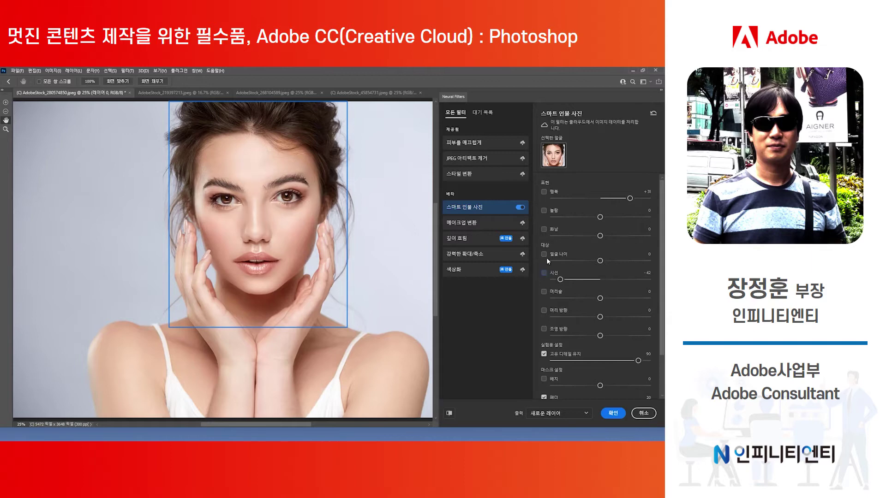
# Set Smart Portrait's facial age to +26 and apply the filter as a new layer.
pyautogui.click(544, 255)
pyautogui.moveTo(600, 263); pyautogui.dragTo(625, 263)
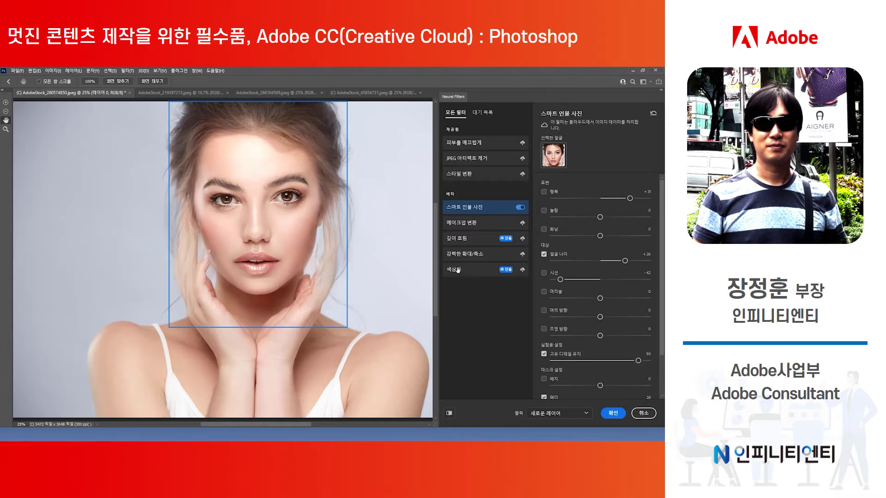
pyautogui.click(611, 413)
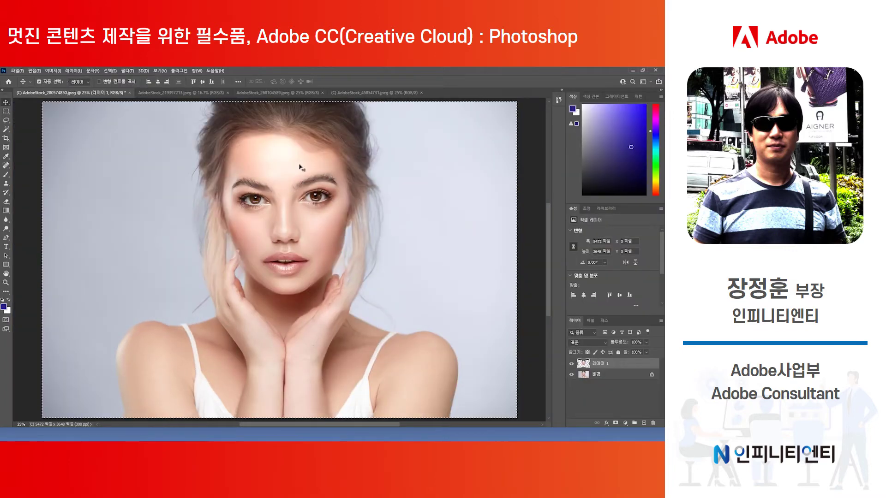
# Start Sky Replacement on the basketball photo and move its dialog clear of the jumping player.
pyautogui.click(181, 92)
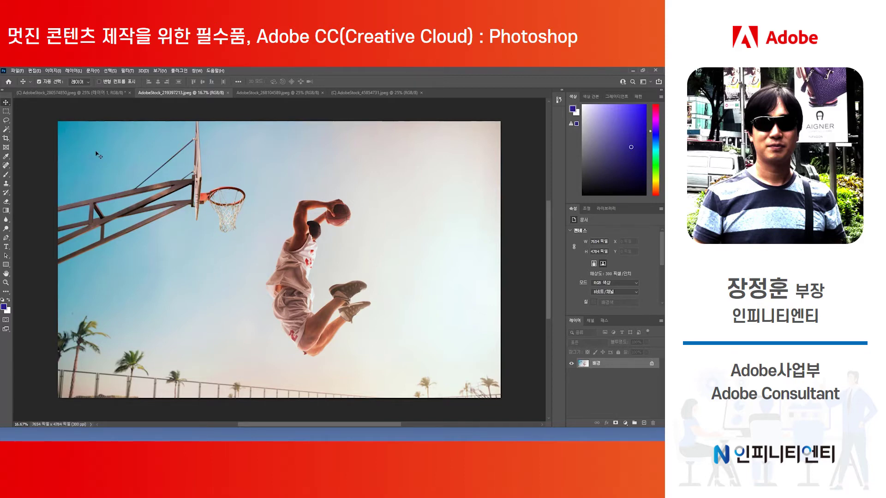
pyautogui.click(34, 71)
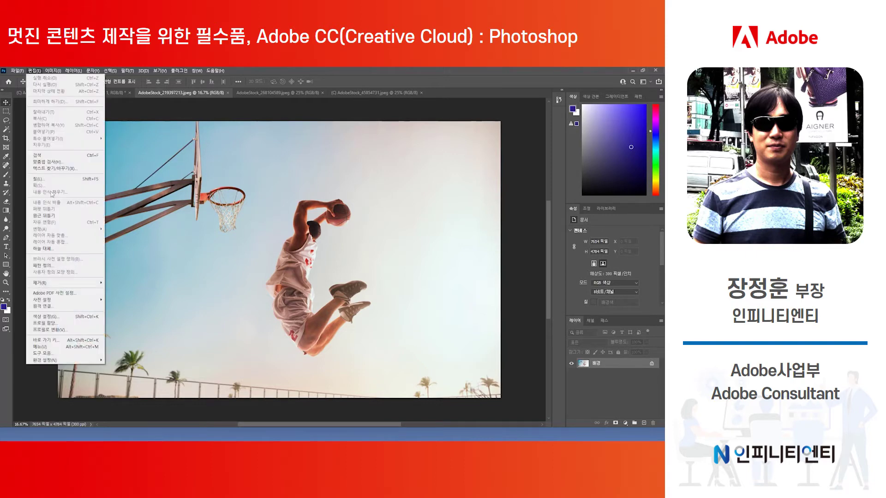
pyautogui.click(68, 249)
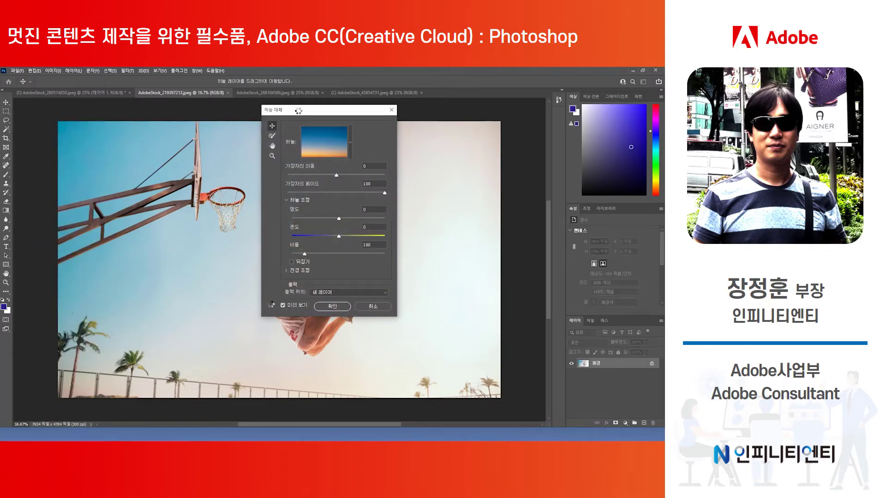
pyautogui.moveTo(298, 110); pyautogui.dragTo(493, 123)
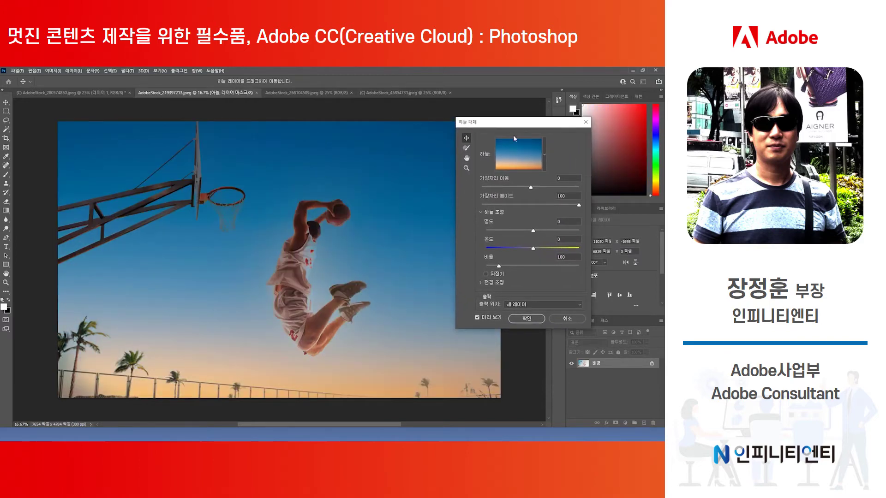
pyautogui.moveTo(511, 125); pyautogui.dragTo(477, 103)
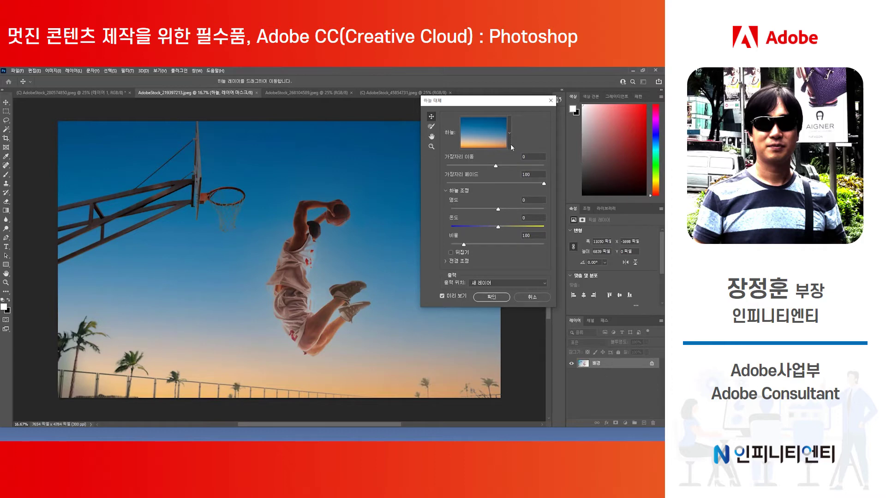
pyautogui.moveTo(483, 101); pyautogui.dragTo(477, 115)
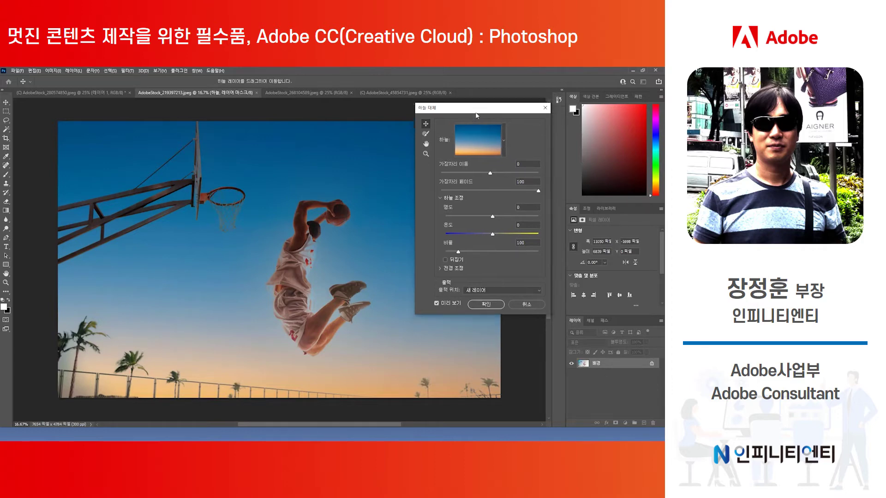
# Preview several Blue Skies presets and the Spectacular rainbow preset as the basketball photo's sky.
pyautogui.click(502, 148)
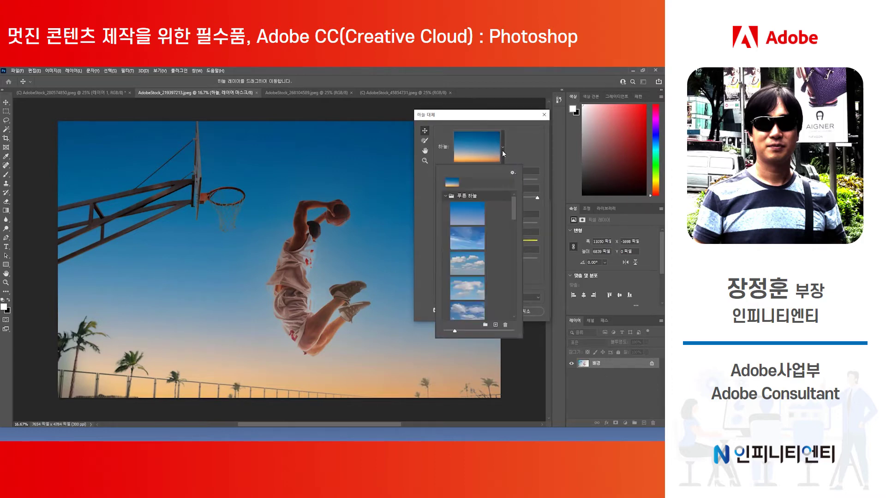
pyautogui.click(469, 236)
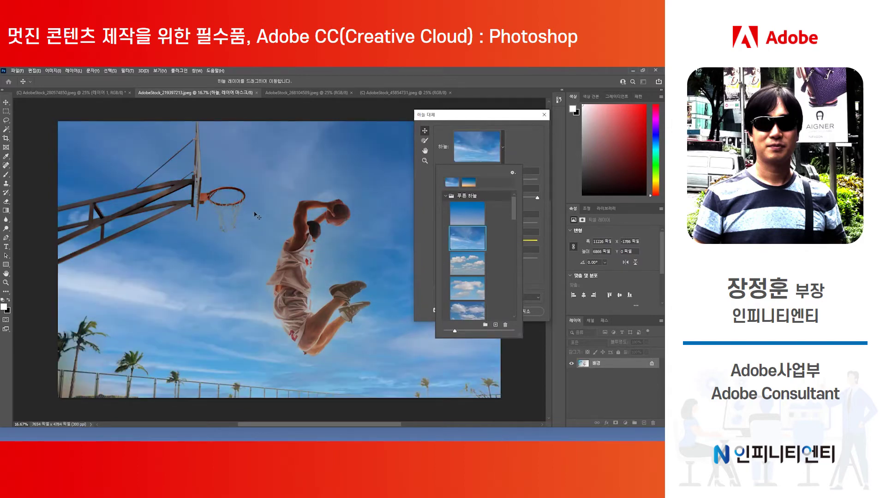
pyautogui.click(463, 264)
pyautogui.scroll(-1, 470, 270)
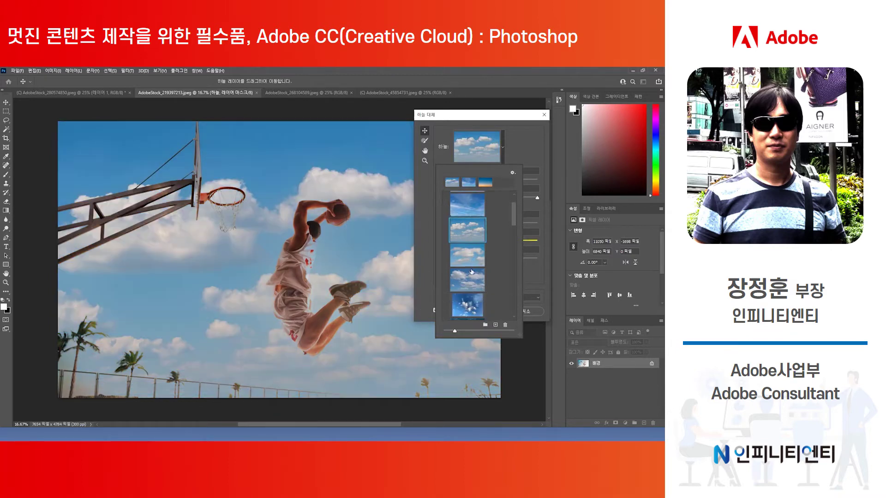
pyautogui.click(465, 302)
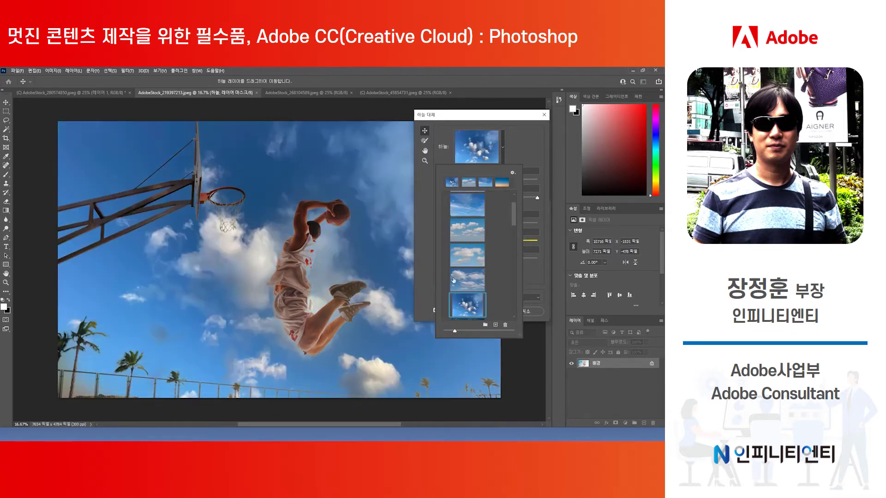
pyautogui.scroll(-1, 462, 286)
pyautogui.scroll(-2, 464, 277)
pyautogui.click(467, 267)
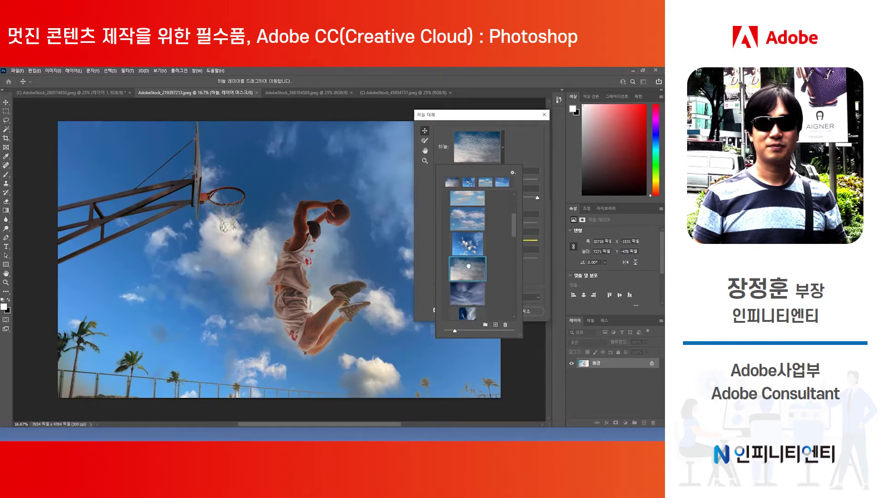
pyautogui.scroll(-1, 388, 262)
pyautogui.scroll(-2, 467, 277)
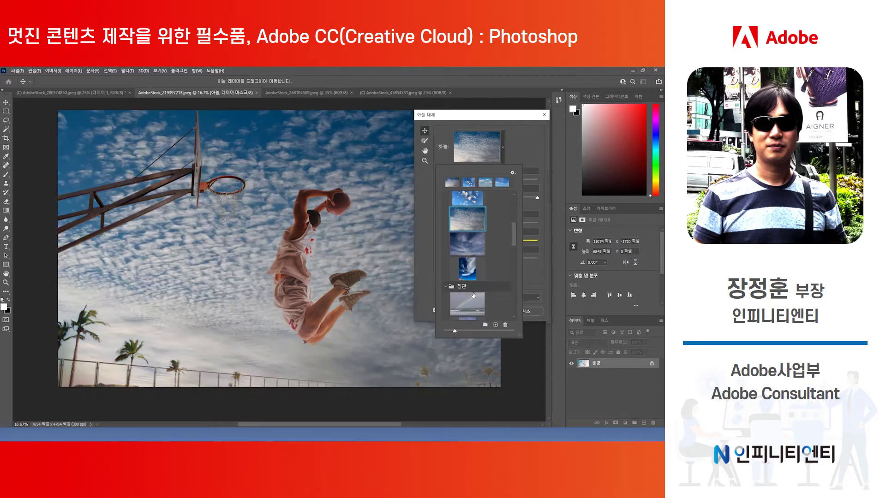
pyautogui.click(470, 301)
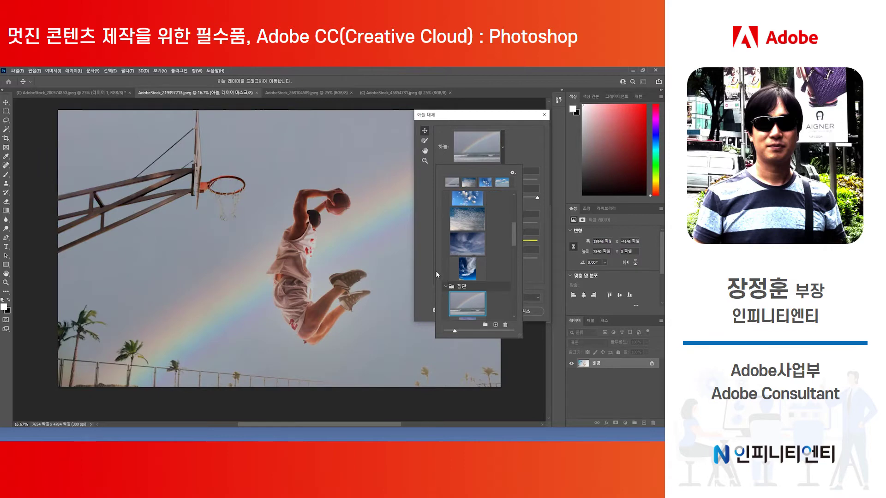
# Replace the basketball photo's sky with the second Blue Skies preset, output as new layers.
pyautogui.click(497, 115)
pyautogui.moveTo(497, 115); pyautogui.dragTo(524, 116)
pyautogui.click(529, 151)
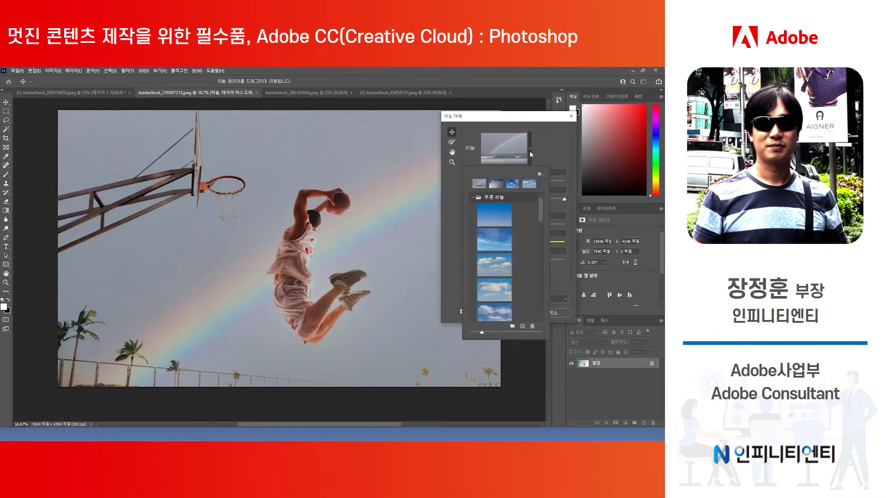
pyautogui.click(498, 244)
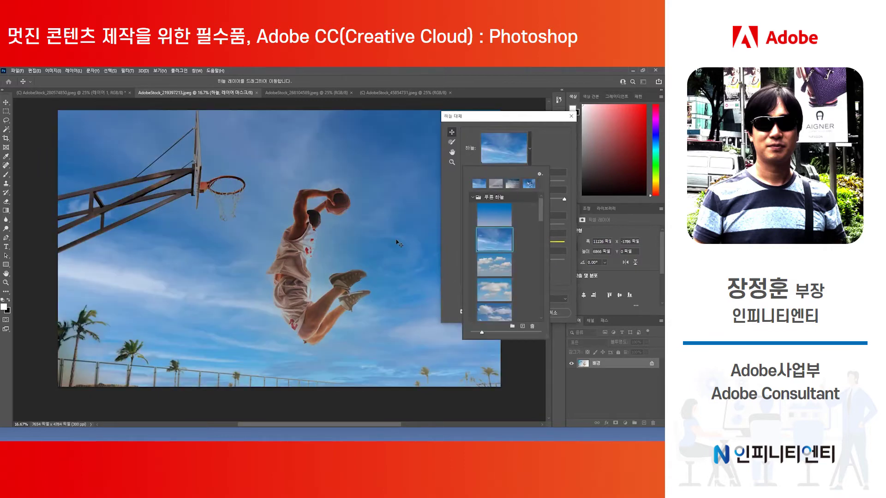
pyautogui.click(560, 299)
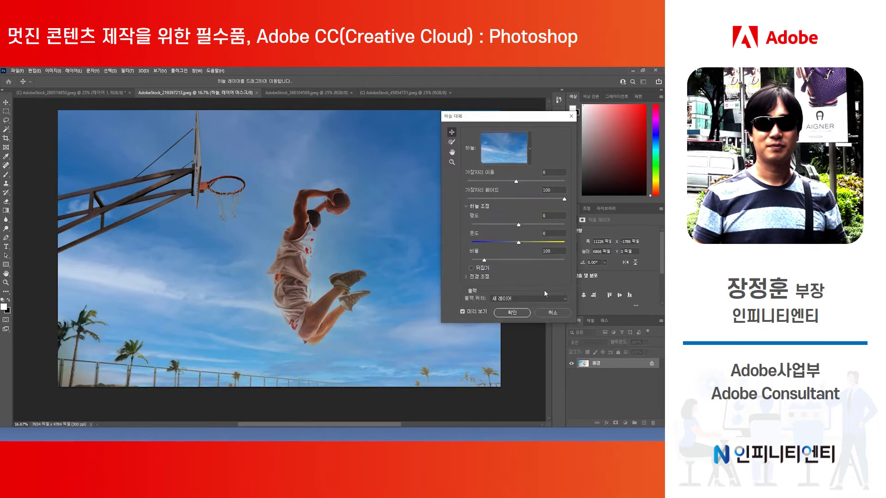
pyautogui.click(513, 313)
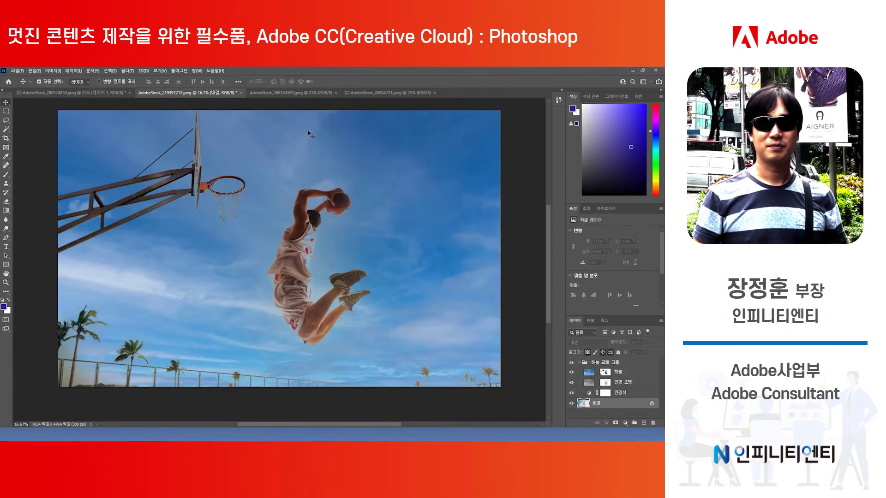
# Start Sky Replacement on the photo of the woman in the white dress facing the sea.
pyautogui.click(286, 93)
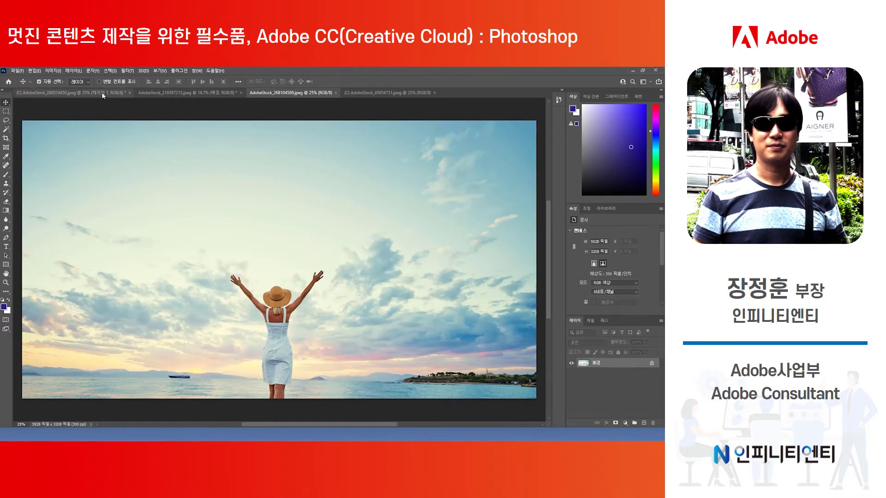
pyautogui.click(35, 71)
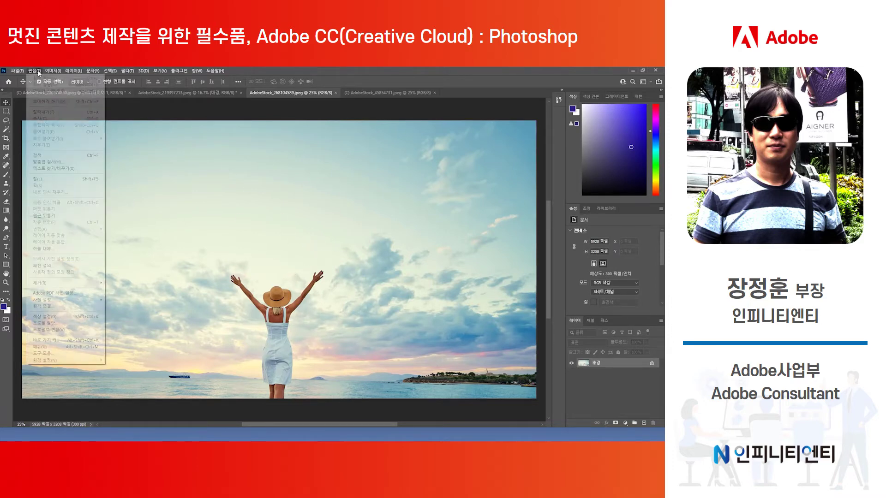
pyautogui.click(44, 249)
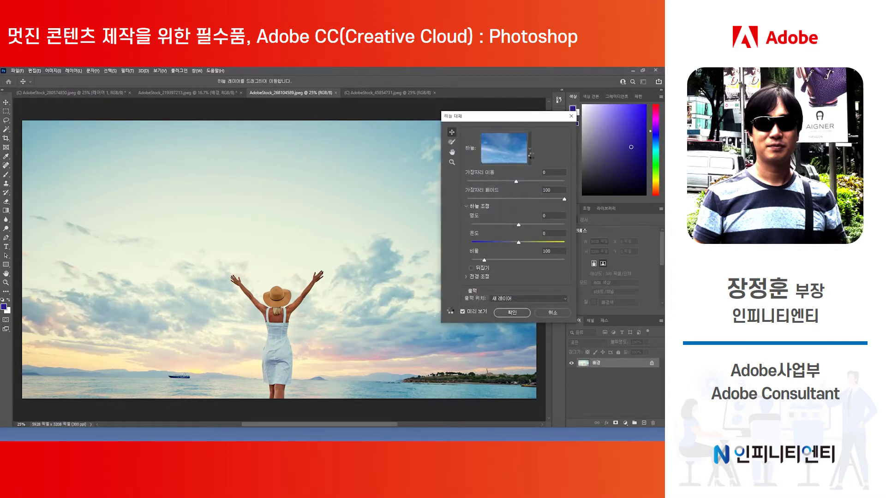
# Try the pink sunset preset from the Spectacular group as the beach photo's sky and shift it within the image.
pyautogui.click(529, 150)
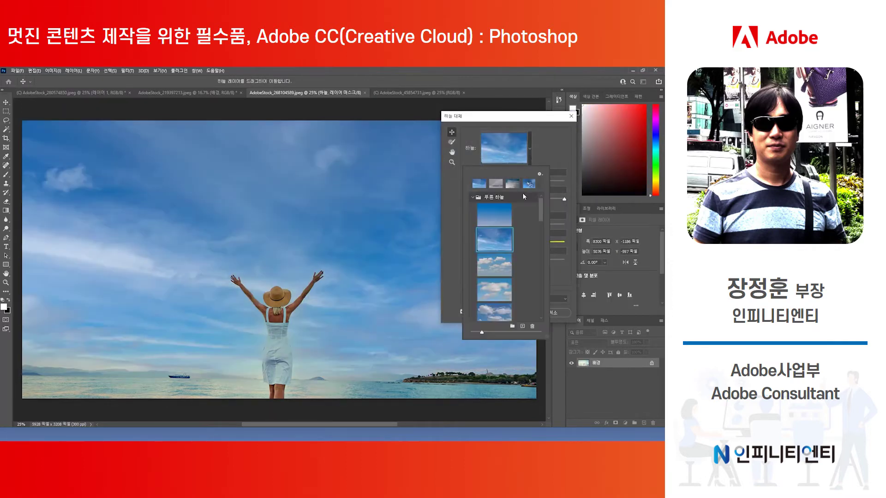
pyautogui.moveTo(541, 223); pyautogui.dragTo(538, 251)
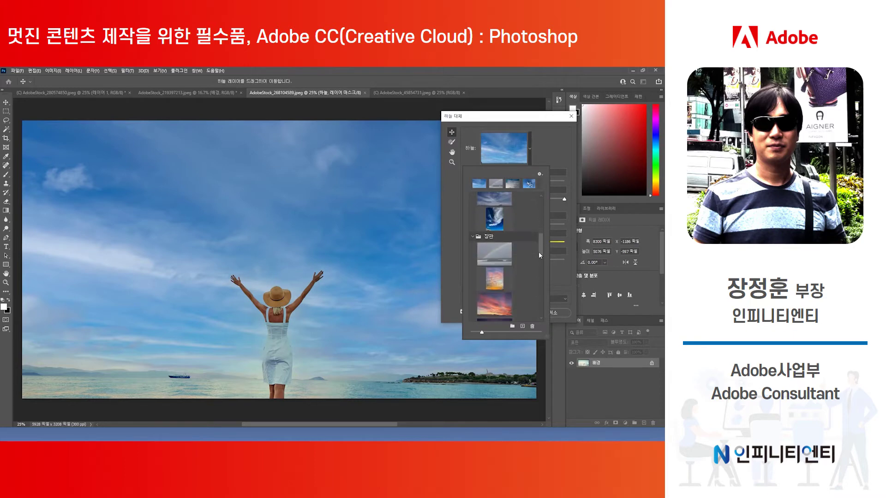
pyautogui.click(492, 298)
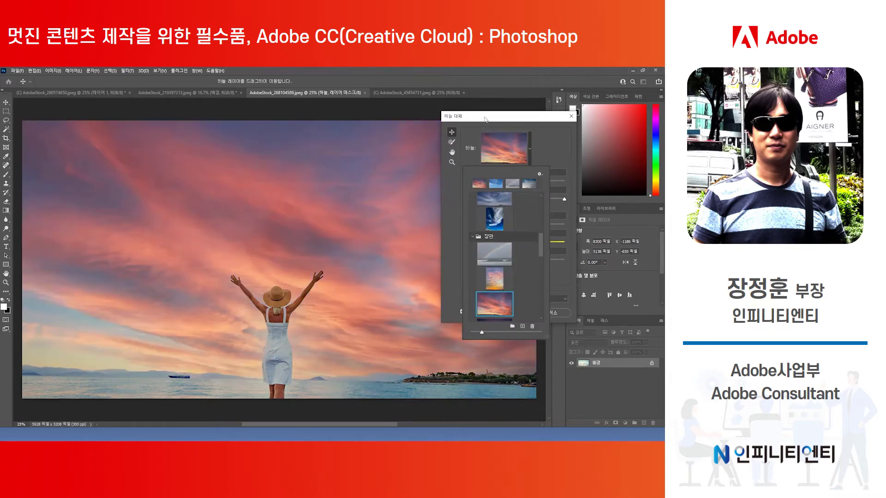
pyautogui.moveTo(485, 120); pyautogui.dragTo(543, 159)
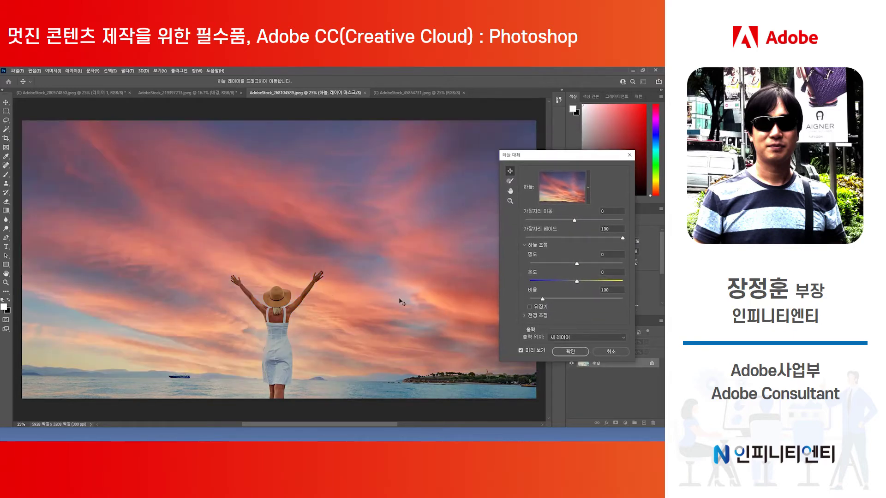
pyautogui.moveTo(400, 301); pyautogui.dragTo(436, 289)
# Replace the beach photo's sky with the first Blue Skies preset, output as new layers.
pyautogui.click(587, 193)
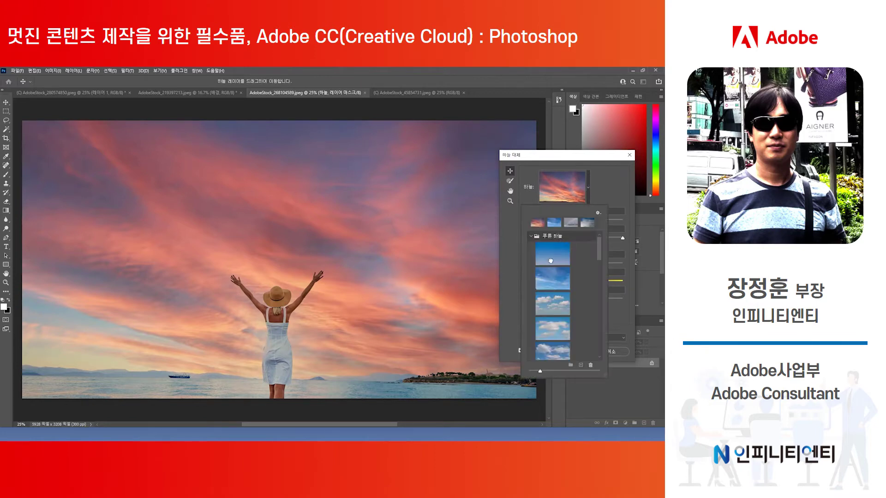
pyautogui.click(550, 260)
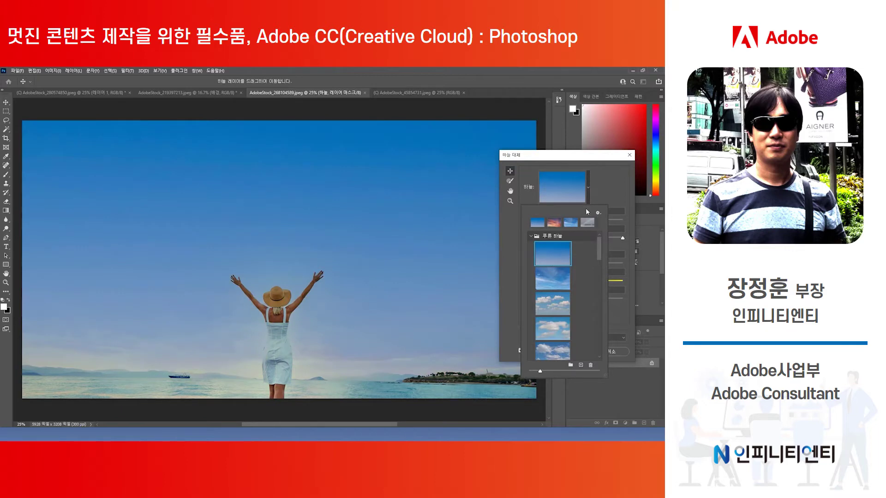
pyautogui.click(597, 200)
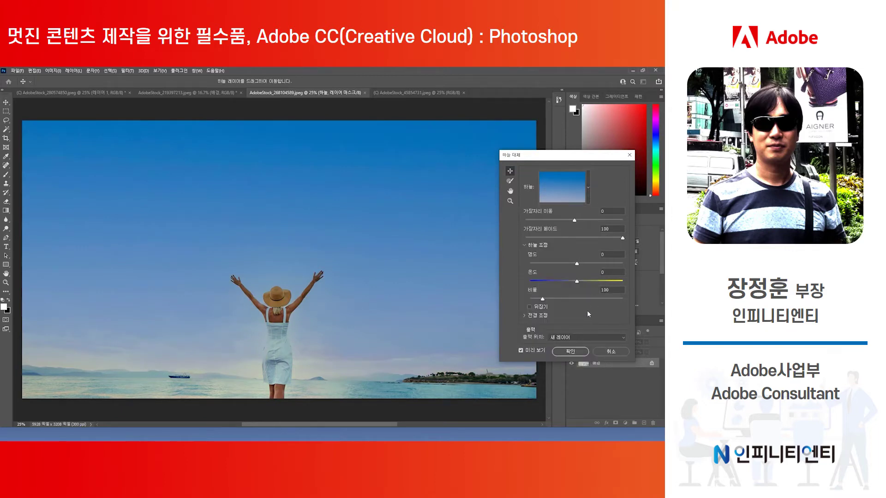
pyautogui.click(571, 351)
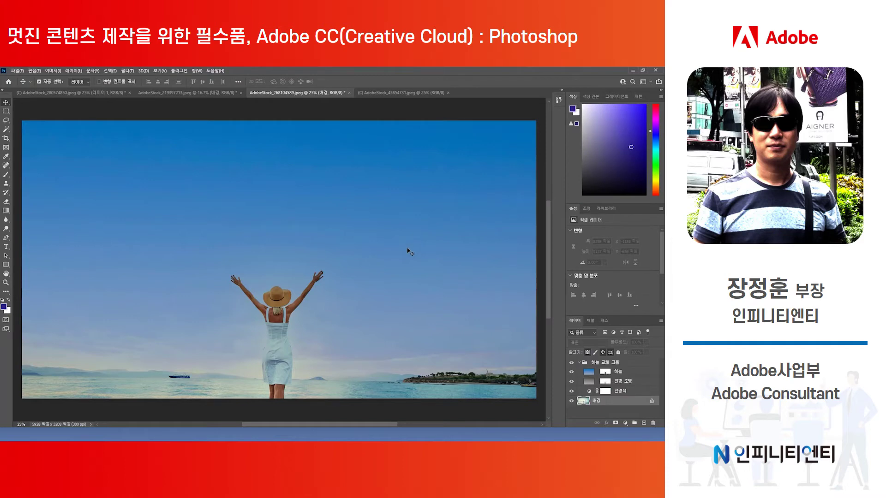
# Create a new spherical panorama from the pier photo's selected layer, switching to the 3D workspace.
pyautogui.click(397, 92)
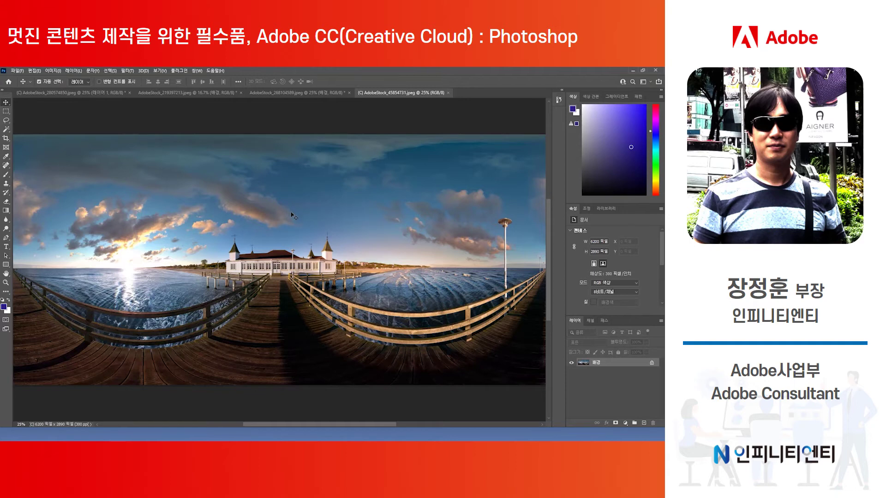
pyautogui.click(146, 71)
pyautogui.click(116, 108)
pyautogui.click(143, 71)
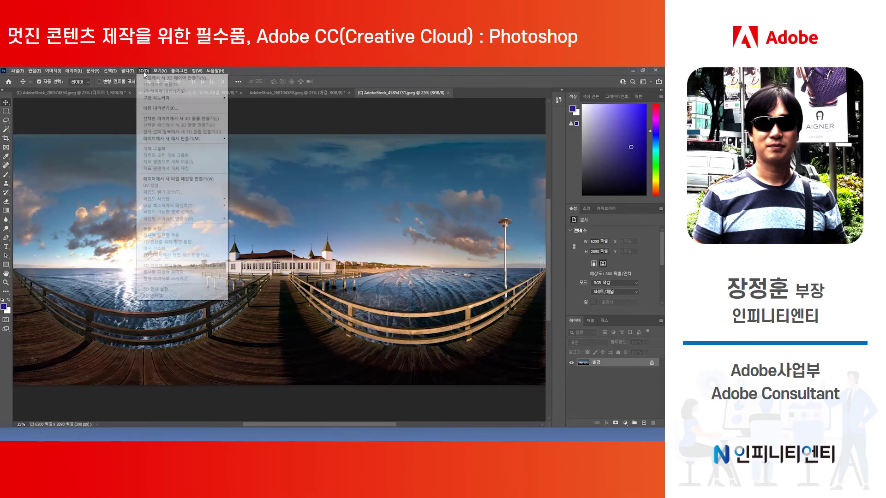
pyautogui.moveTo(155, 99)
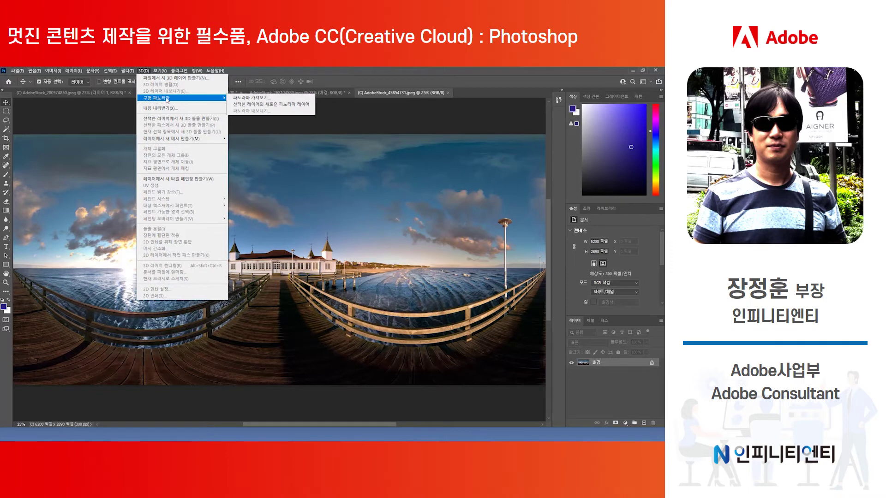
pyautogui.click(285, 106)
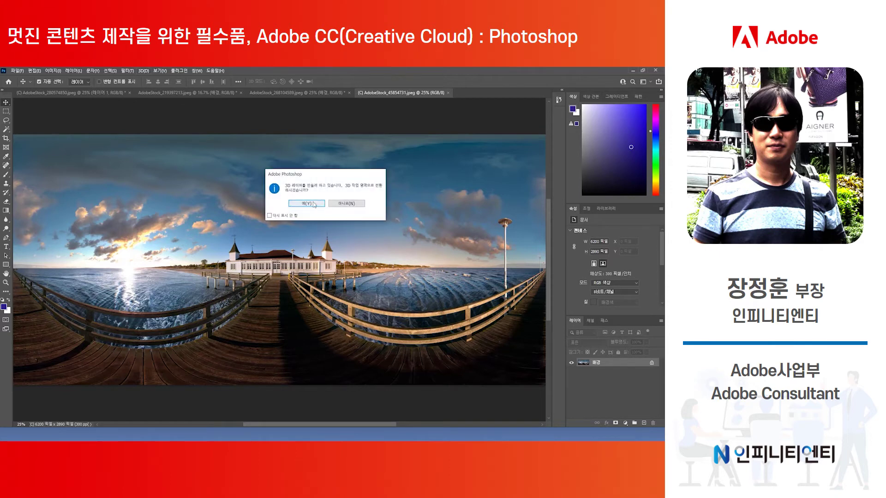
pyautogui.click(315, 204)
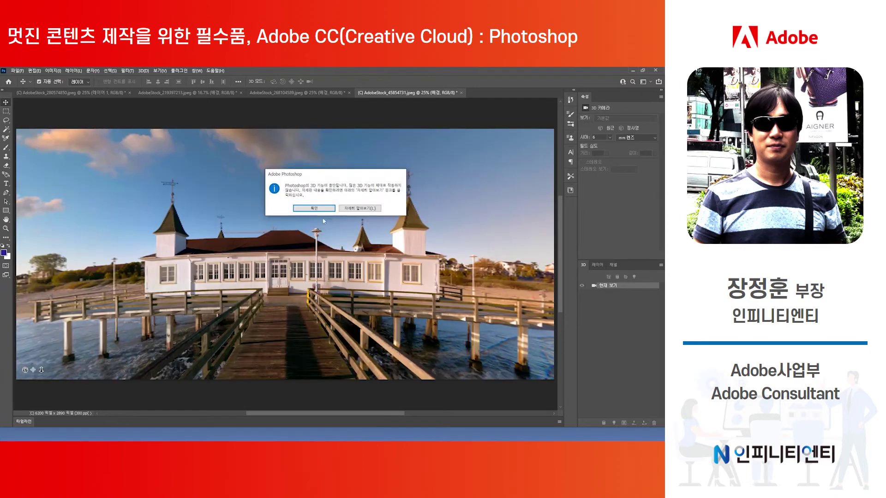
pyautogui.click(316, 210)
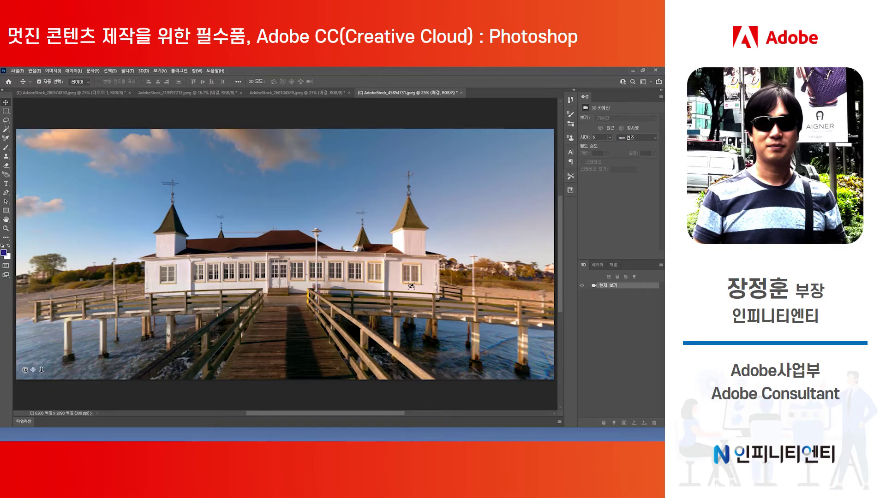
# Look around the spherical panorama and turn the camera straight down onto the pier's wooden deck.
pyautogui.moveTo(352, 287); pyautogui.dragTo(120, 288)
pyautogui.moveTo(375, 281); pyautogui.dragTo(302, 282)
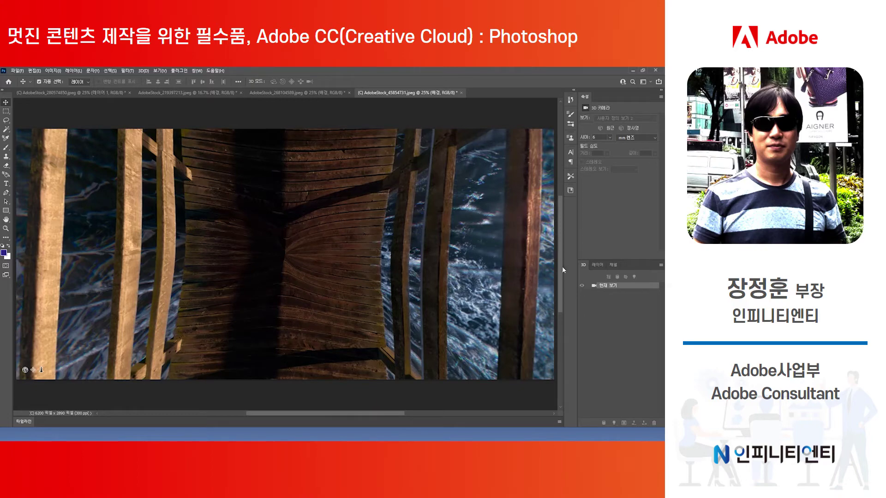
# Place Facebook.png from the 360 panorama image folder over the deck and merge it down into the panorama layer.
pyautogui.click(595, 265)
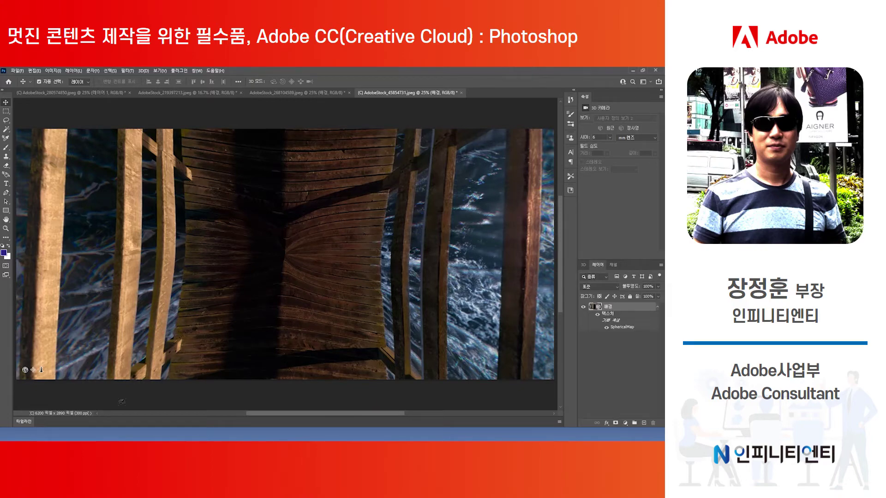
pyautogui.press('super+Tab')
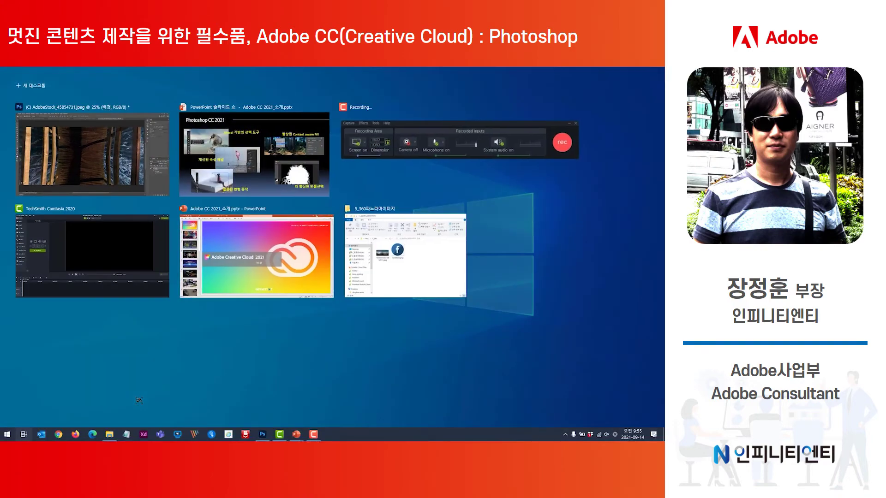
pyautogui.click(385, 278)
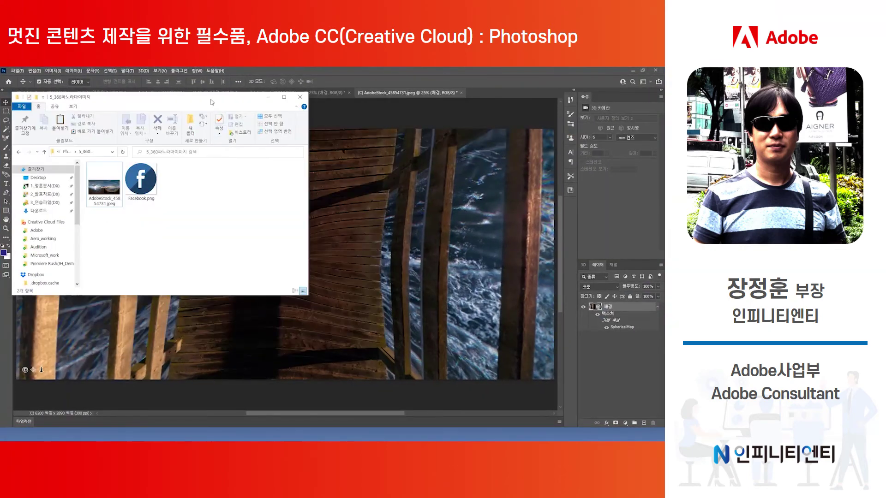
pyautogui.moveTo(141, 180); pyautogui.dragTo(347, 262)
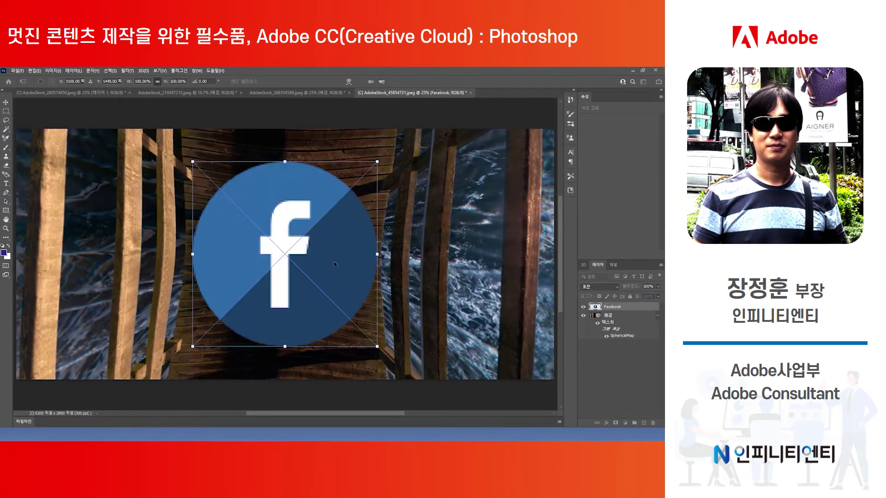
pyautogui.press('Return')
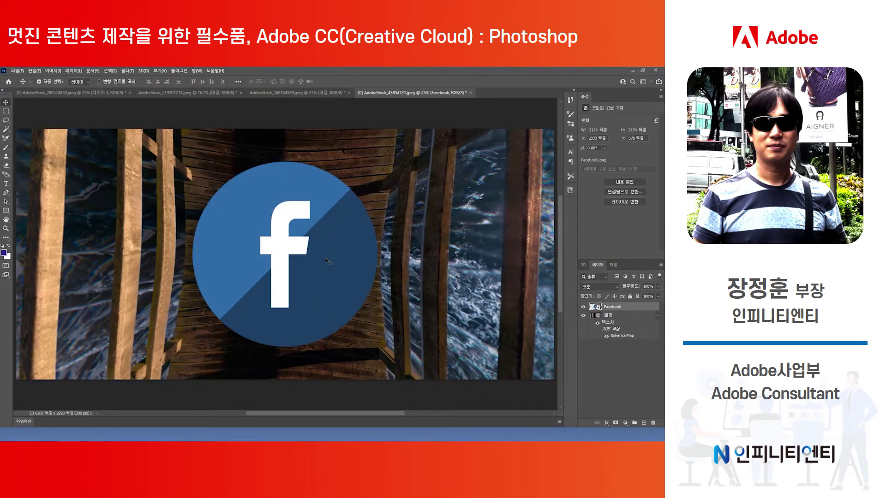
pyautogui.rightClick(616, 310)
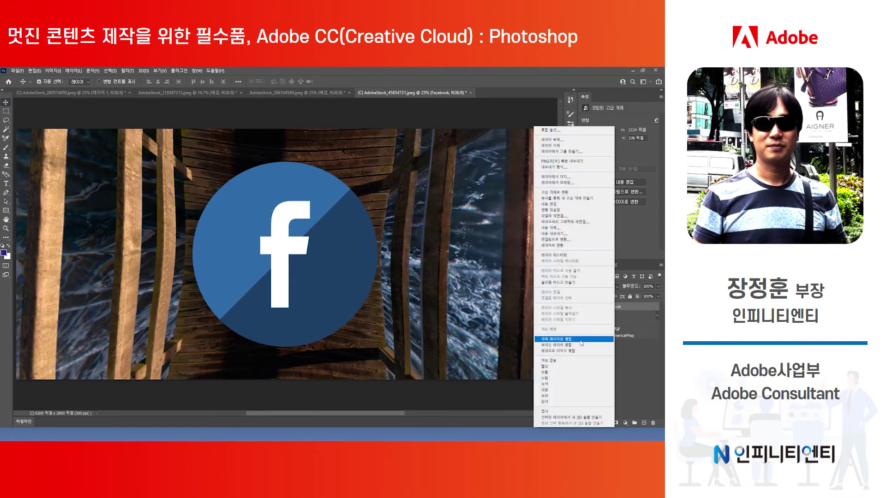
pyautogui.click(580, 340)
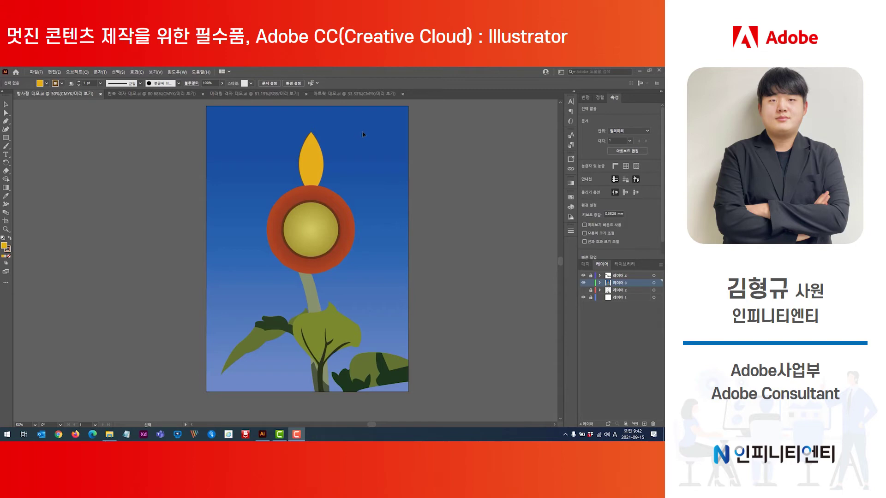
# In Illustrator, apply a Radial repeat to the yellow petal and fit the ring around the flower head, about 164 mm wide.
pyautogui.click(320, 163)
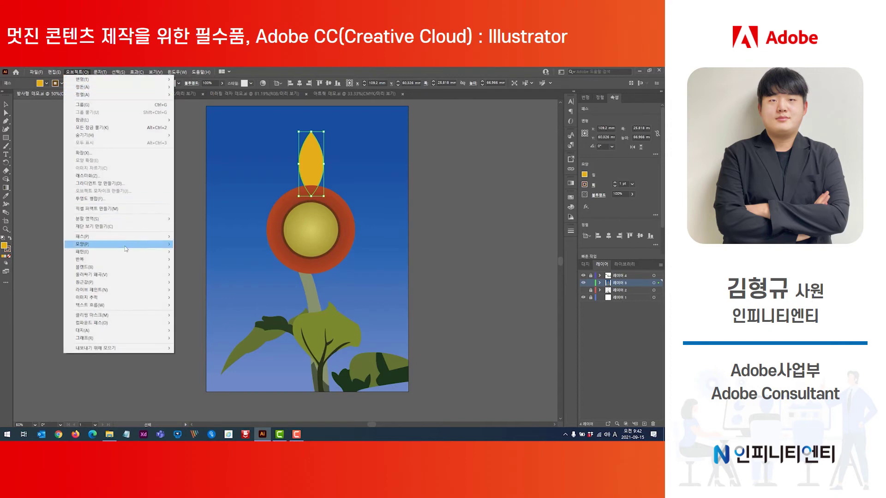
pyautogui.moveTo(125, 260)
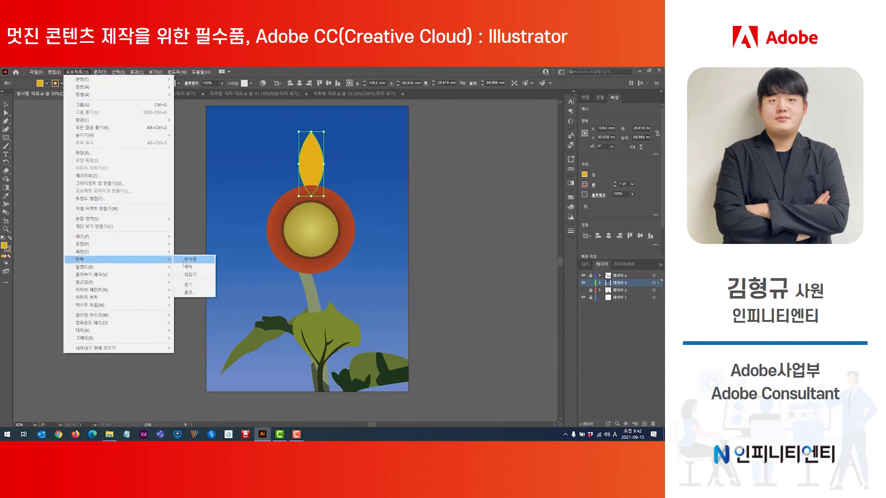
pyautogui.click(189, 260)
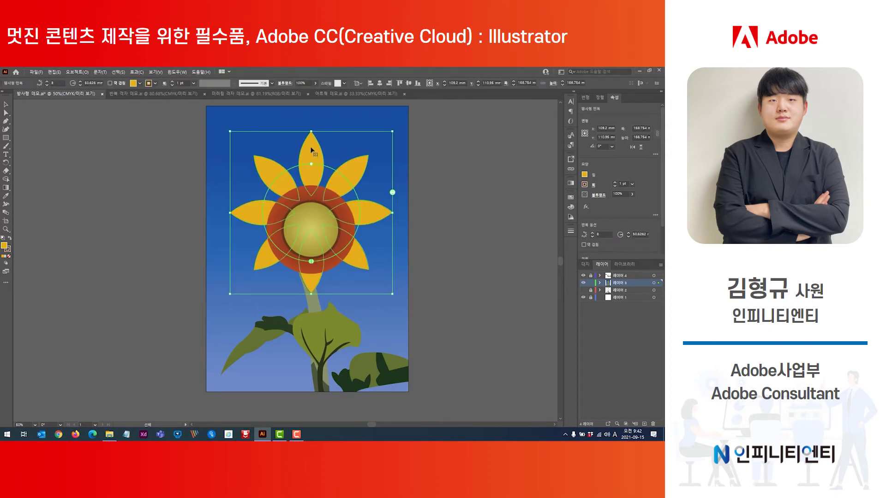
pyautogui.moveTo(311, 151); pyautogui.dragTo(311, 161)
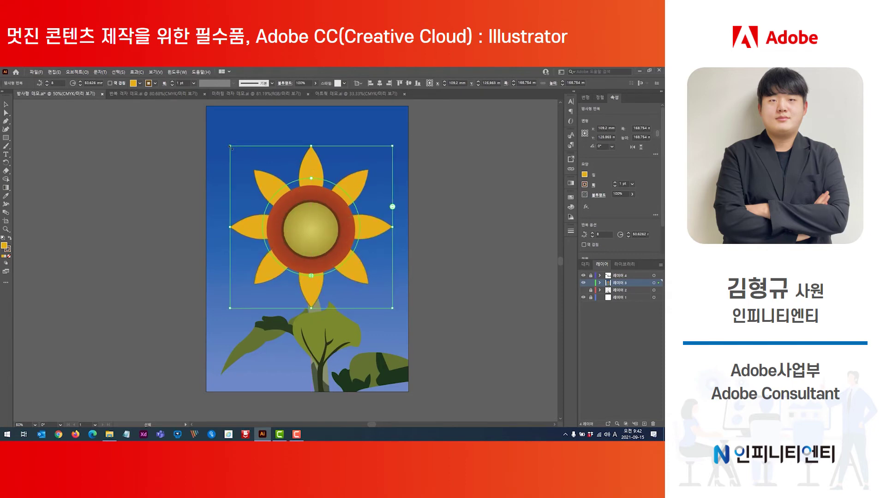
pyautogui.moveTo(229, 145)
pyautogui.mouseDown()
pyautogui.moveTo(249, 159)
pyautogui.moveTo(231, 139)
pyautogui.moveTo(235, 150)
pyautogui.mouseUp()
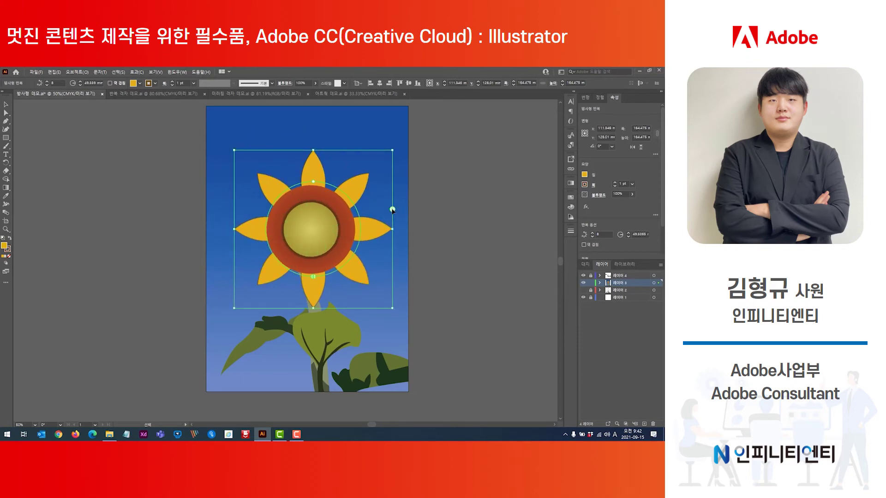
# Increase the radial repeat to 16 petals, then trim its arc to 10 petals and rotate and widen the ring.
pyautogui.moveTo(392, 205)
pyautogui.mouseDown()
pyautogui.moveTo(392, 176)
pyautogui.moveTo(394, 225)
pyautogui.moveTo(394, 184)
pyautogui.moveTo(388, 190)
pyautogui.mouseUp()
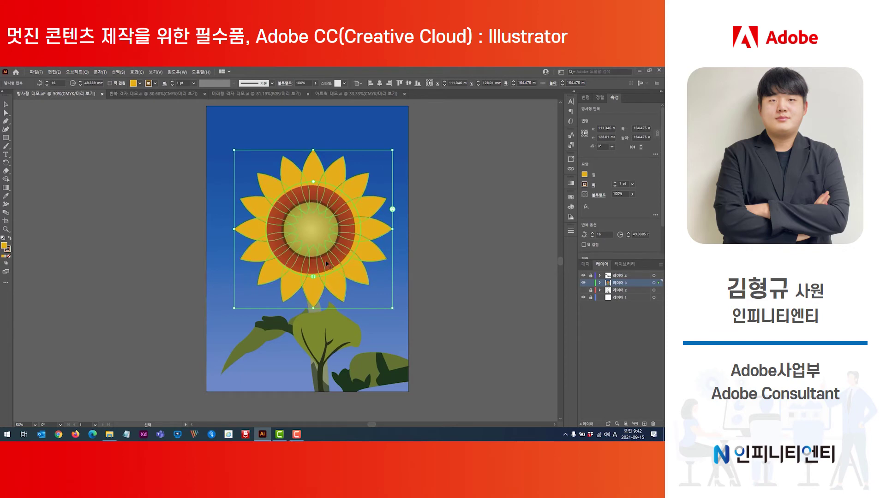
pyautogui.moveTo(314, 277); pyautogui.dragTo(345, 186)
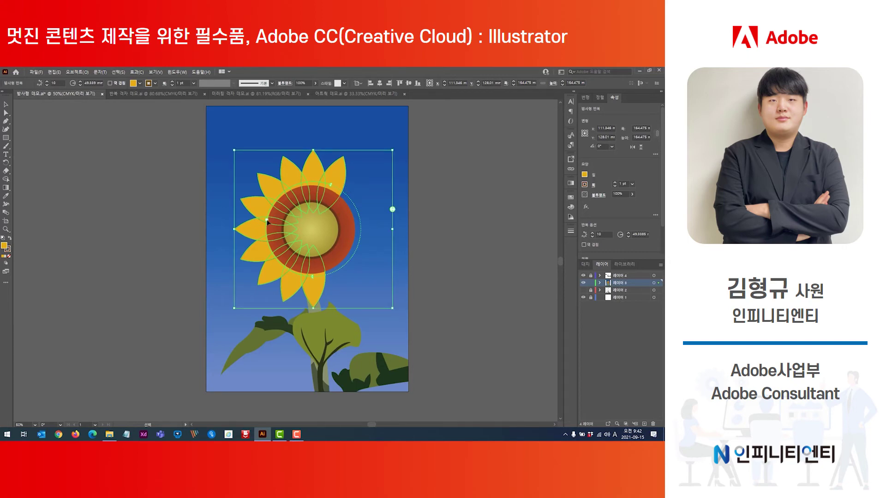
pyautogui.moveTo(267, 221)
pyautogui.mouseDown()
pyautogui.moveTo(240, 221)
pyautogui.moveTo(225, 188)
pyautogui.moveTo(231, 202)
pyautogui.moveTo(266, 206)
pyautogui.mouseUp()
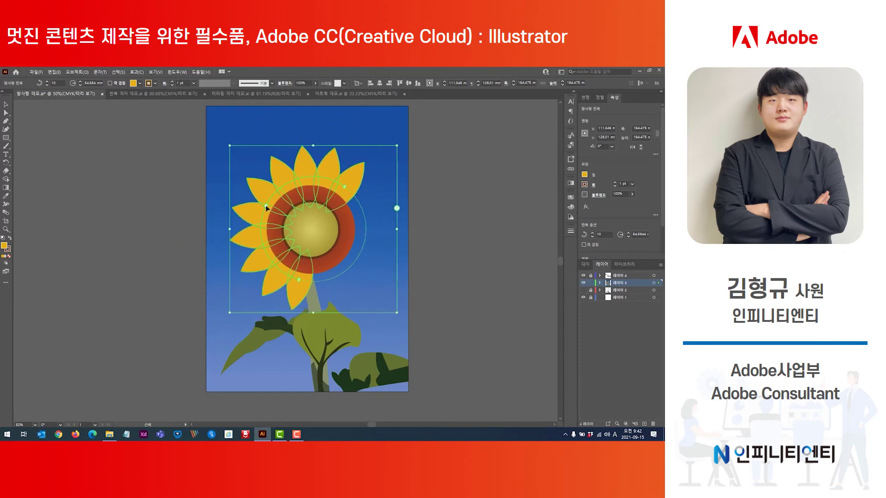
# Close the sunflower document without saving and select the orca in the grid repeat demo document.
pyautogui.click(102, 94)
pyautogui.press('n')
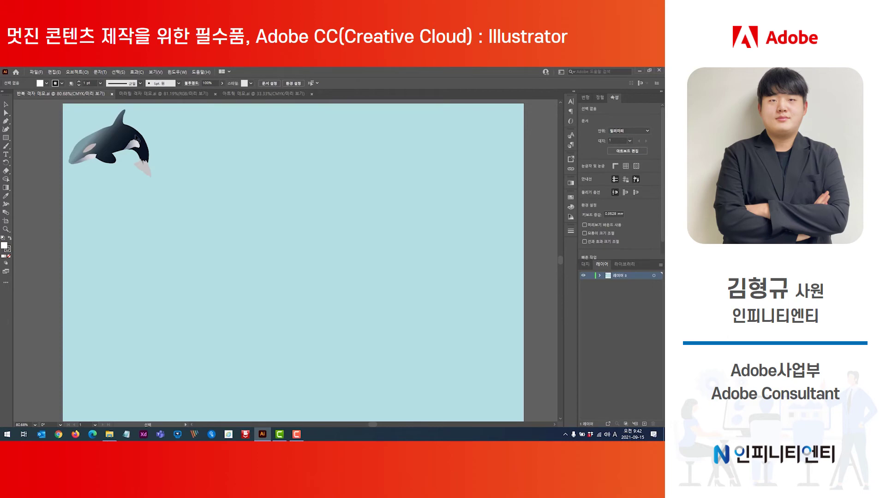
pyautogui.click(114, 142)
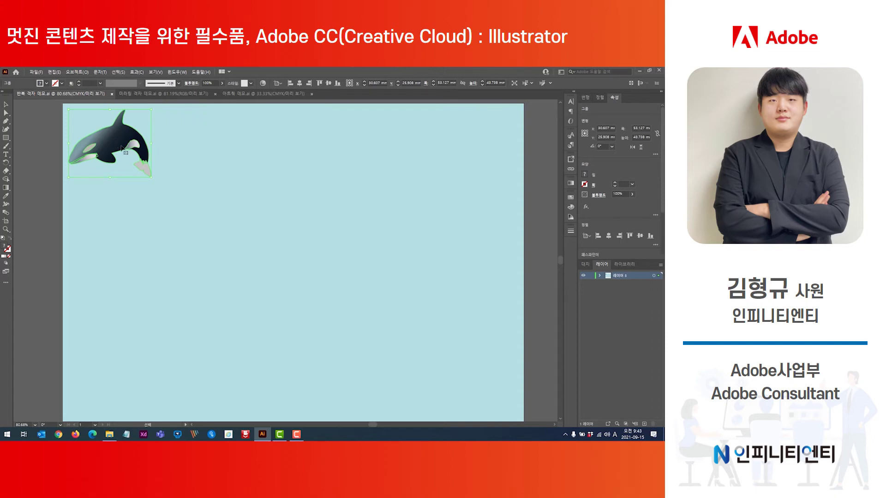
# Apply a Grid repeat to the orca, adjust its spacing to about 2.9 and 3.7 mm, and extend its bounds to about 224 by 91 mm.
pyautogui.click(77, 72)
pyautogui.moveTo(107, 260)
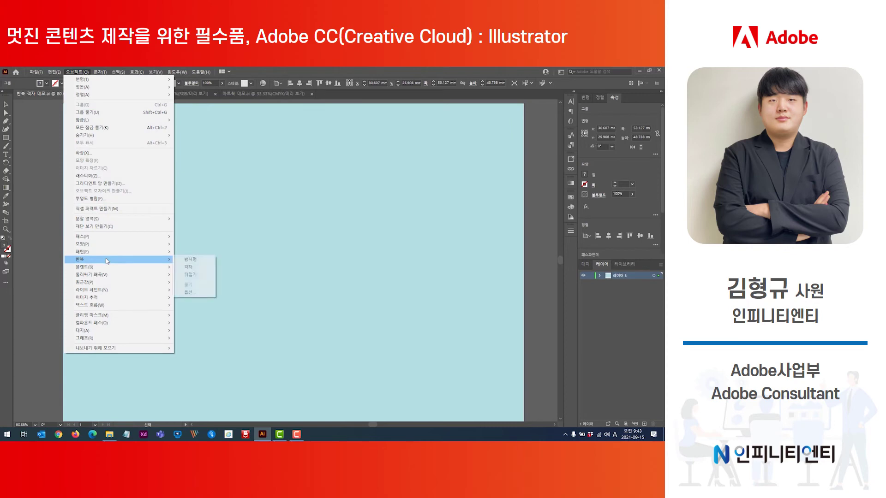
pyautogui.click(190, 268)
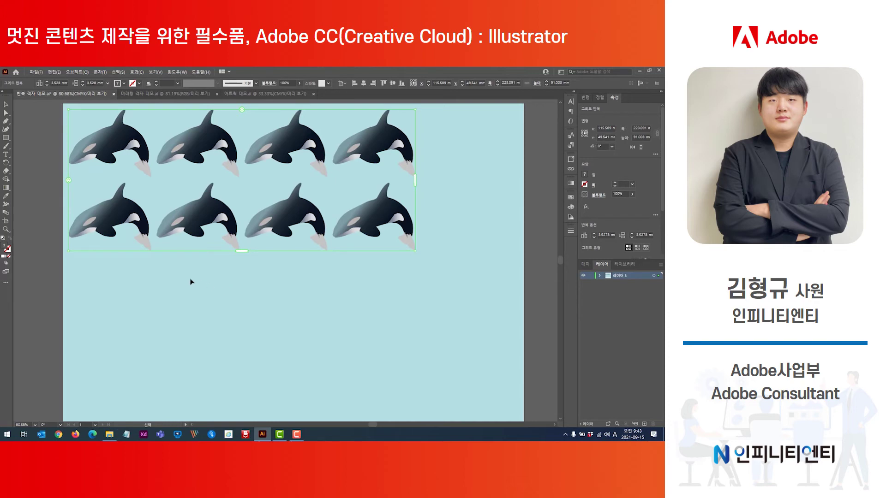
pyautogui.moveTo(69, 180)
pyautogui.mouseDown()
pyautogui.moveTo(73, 213)
pyautogui.moveTo(71, 183)
pyautogui.mouseUp()
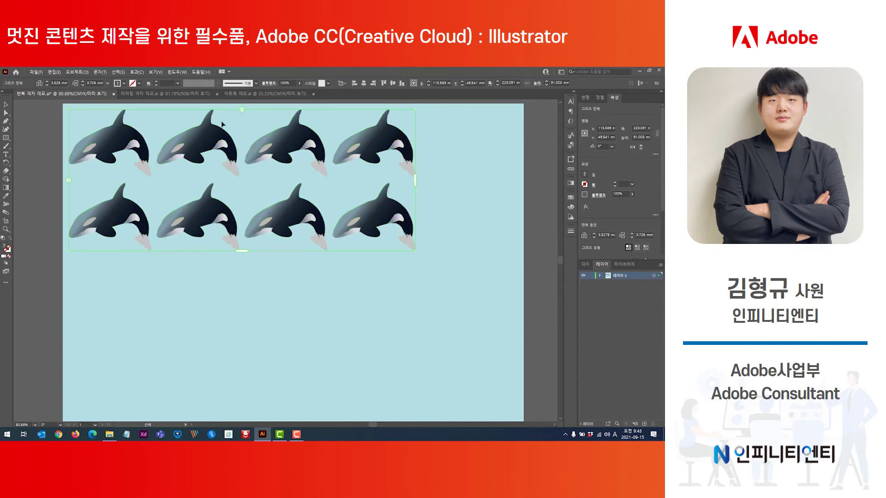
pyautogui.moveTo(242, 111)
pyautogui.mouseDown()
pyautogui.moveTo(288, 113)
pyautogui.moveTo(239, 112)
pyautogui.mouseUp()
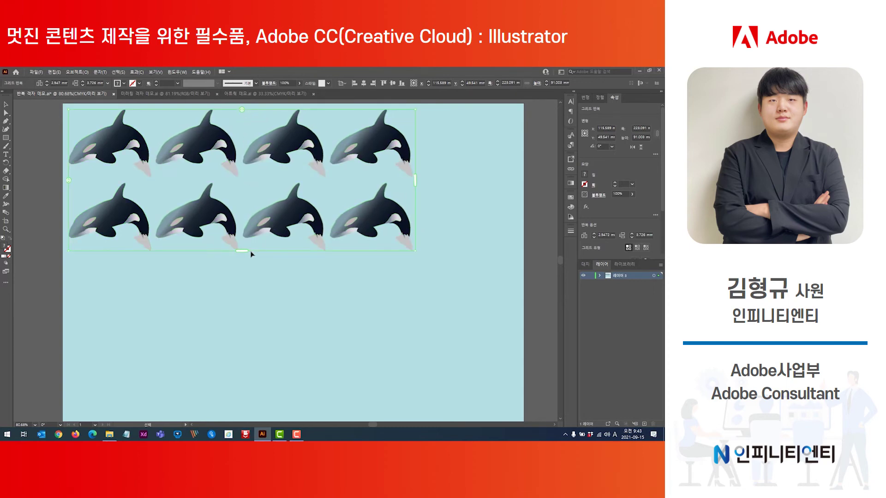
pyautogui.moveTo(242, 252)
pyautogui.mouseDown()
pyautogui.moveTo(245, 359)
pyautogui.moveTo(242, 252)
pyautogui.mouseUp()
pyautogui.moveTo(414, 180)
pyautogui.mouseDown()
pyautogui.moveTo(500, 178)
pyautogui.moveTo(417, 179)
pyautogui.mouseUp()
# Try the brick-by-row and brick-by-column grid types on the orca repeat, and return to the plain grid type.
pyautogui.click(108, 84)
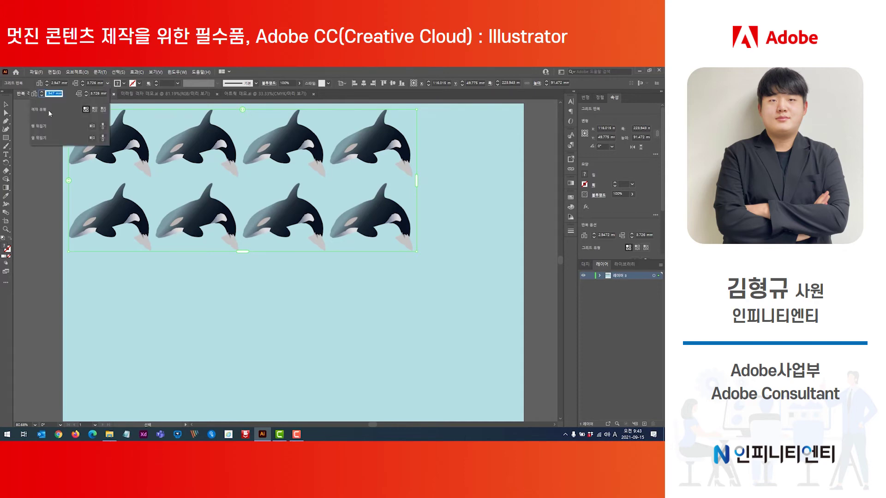
pyautogui.click(95, 110)
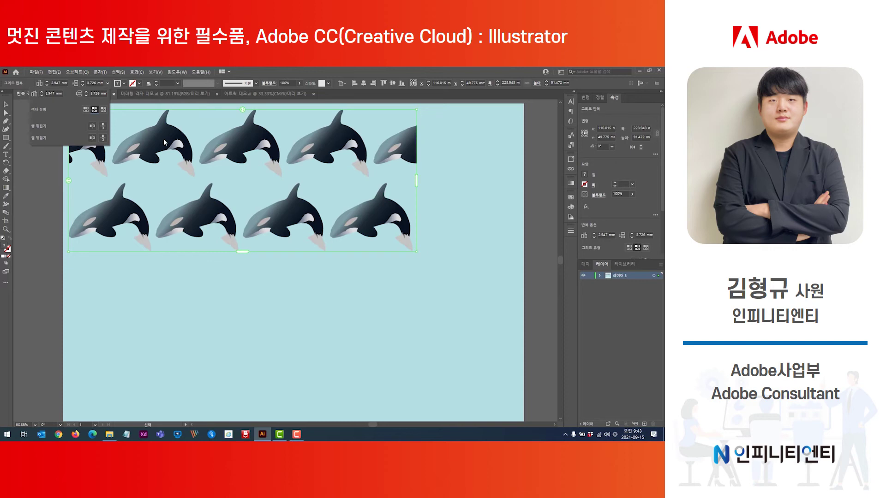
pyautogui.click(104, 112)
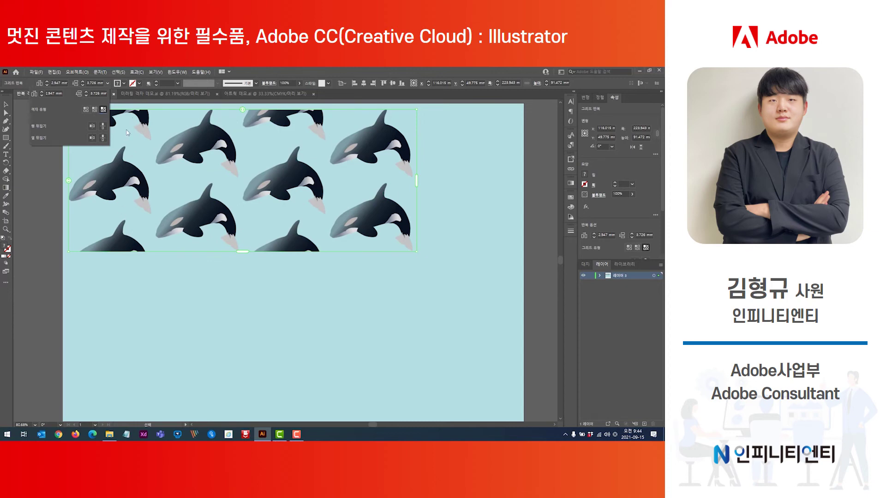
pyautogui.click(86, 111)
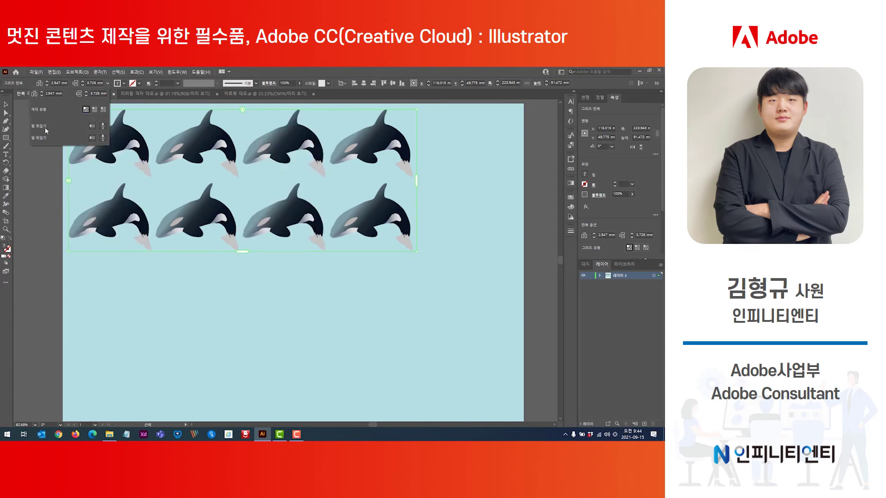
# Try flipping alternate rows of the orca grid horizontally and vertically, and turn both row flips off again.
pyautogui.click(91, 127)
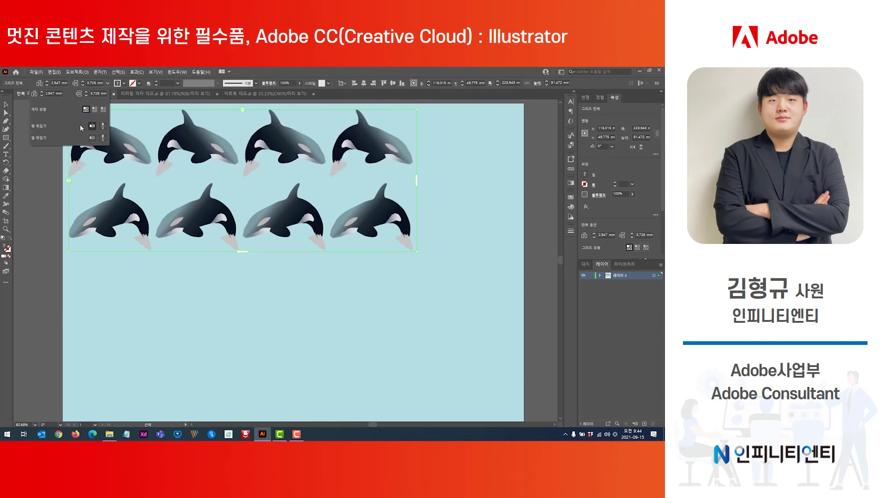
pyautogui.click(103, 126)
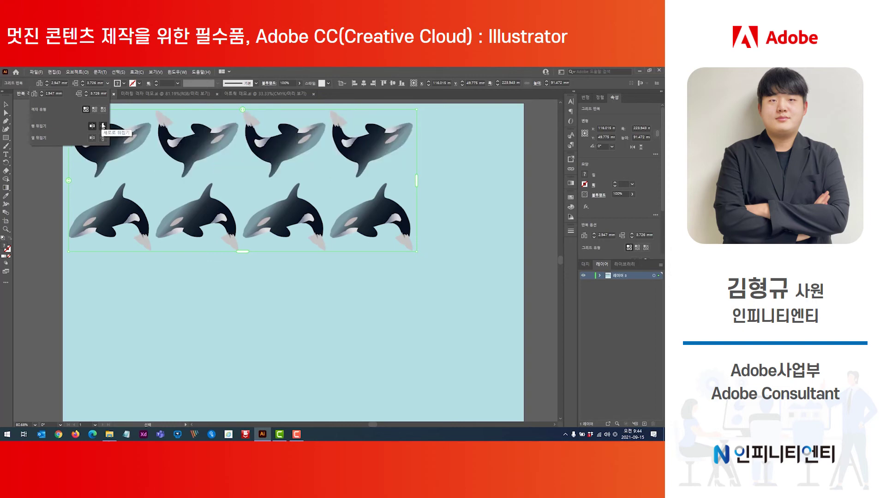
pyautogui.click(102, 127)
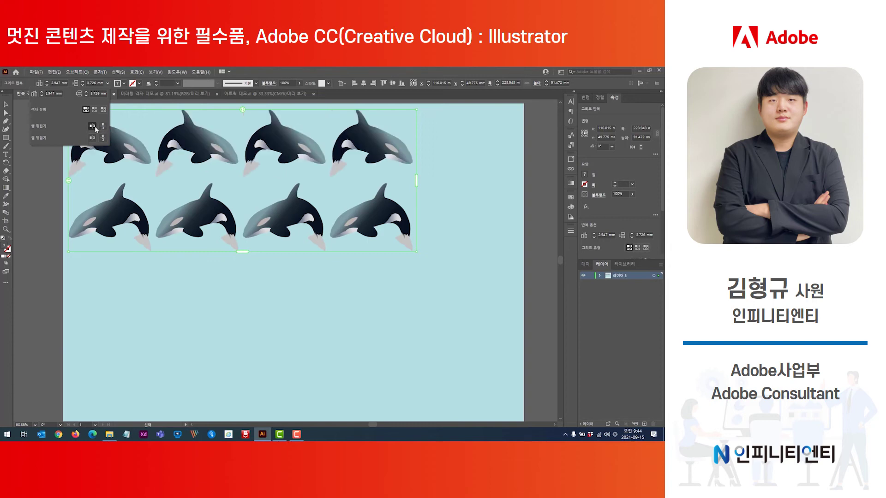
pyautogui.click(92, 126)
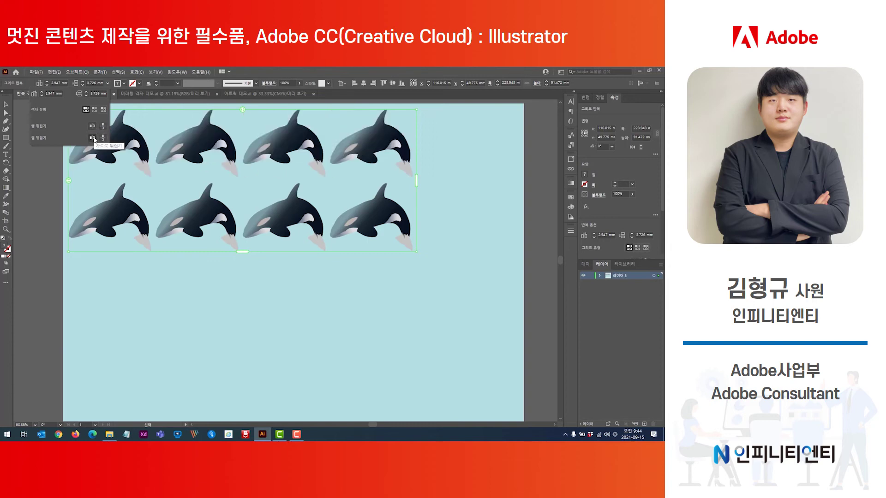
# Try a horizontal flip on alternate columns of the orca grid, and replace it with a vertical column flip.
pyautogui.click(93, 138)
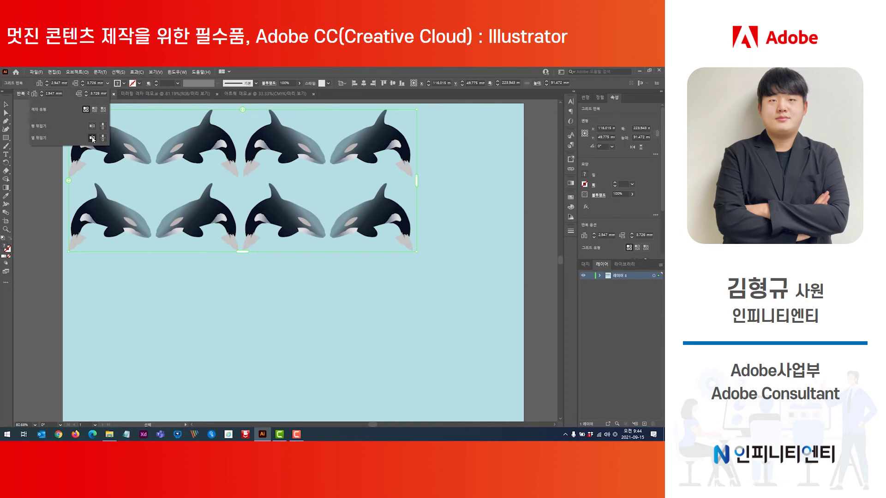
pyautogui.click(92, 138)
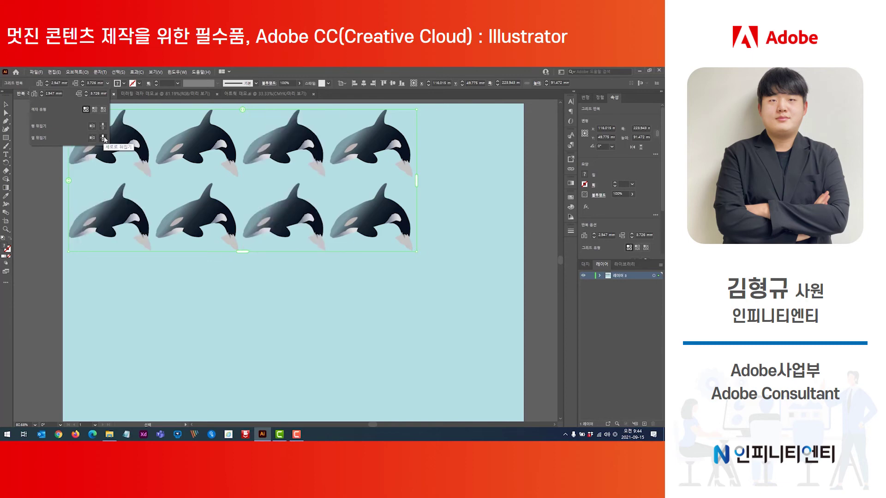
pyautogui.click(104, 138)
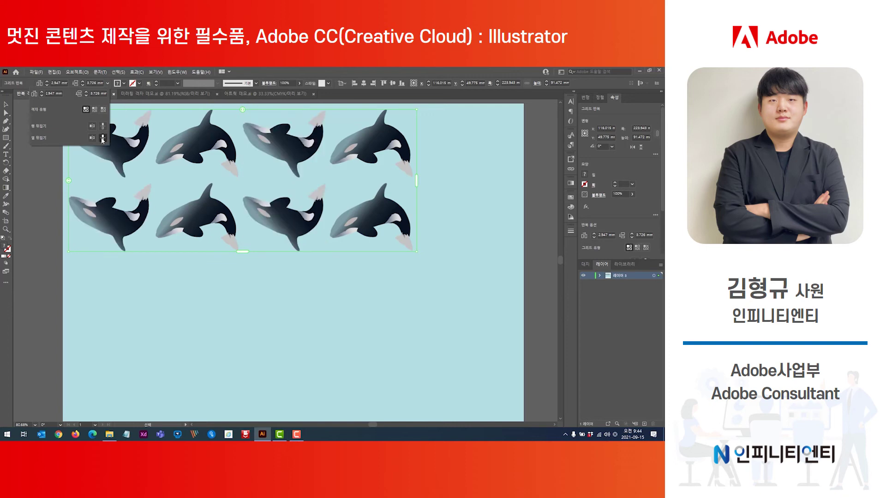
# Close the orca grid document without saving and go to the mirror repeat demo document.
pyautogui.click(114, 94)
pyautogui.click(366, 261)
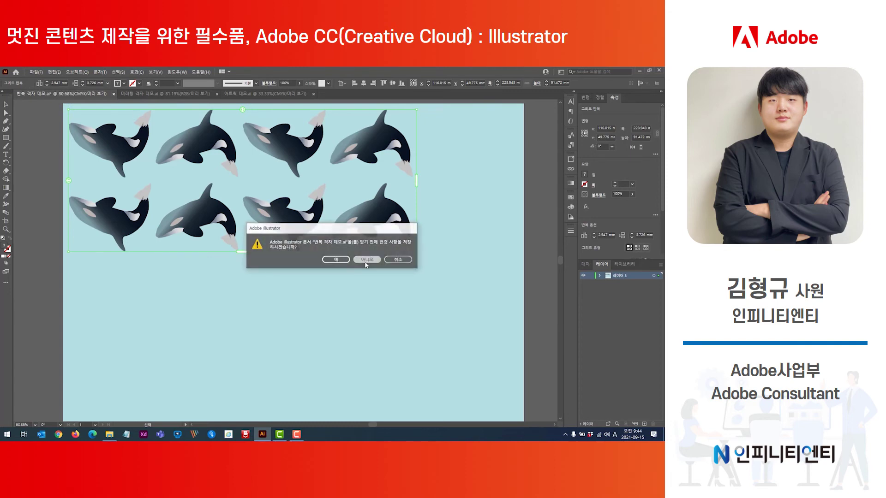
pyautogui.click(64, 94)
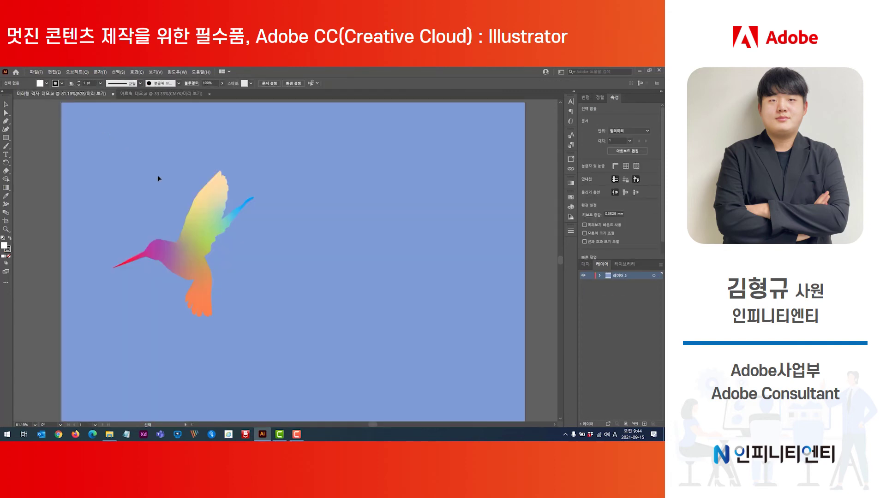
# Apply a Mirror repeat to the hummingbird, move the mirror axis away from its tail, tilt it to about 89°, and exit isolation mode.
pyautogui.click(212, 219)
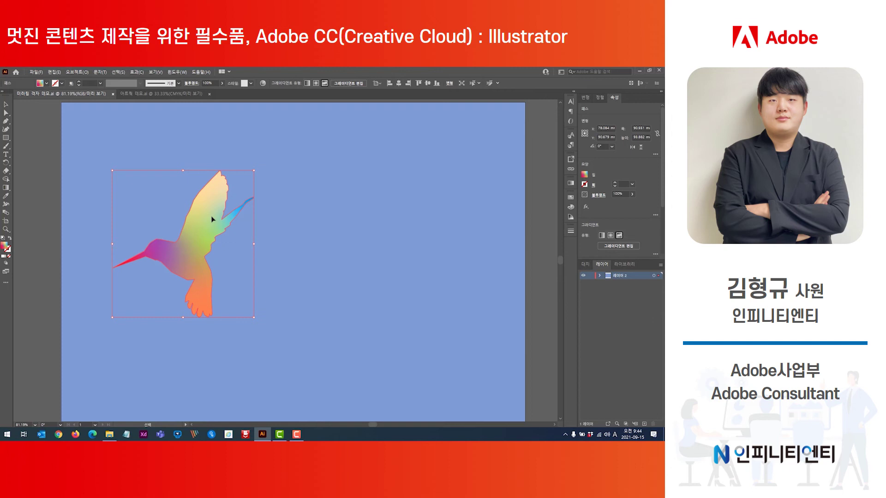
pyautogui.click(77, 73)
pyautogui.moveTo(172, 263)
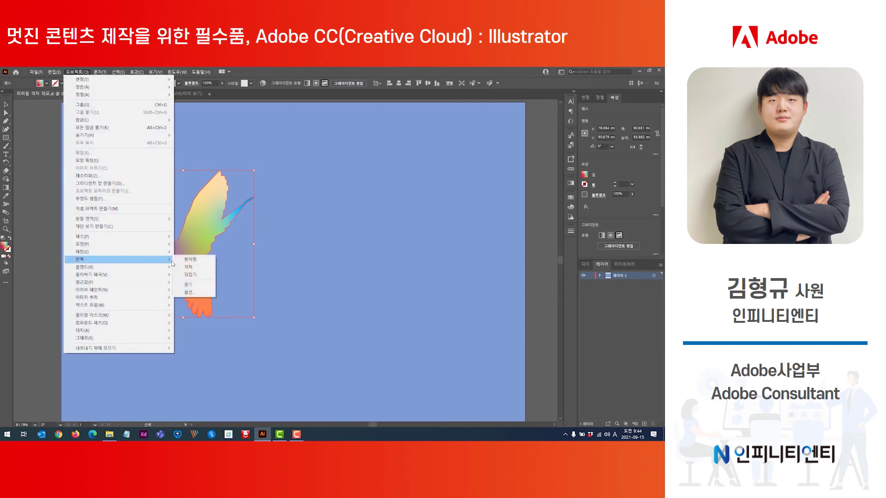
pyautogui.click(195, 276)
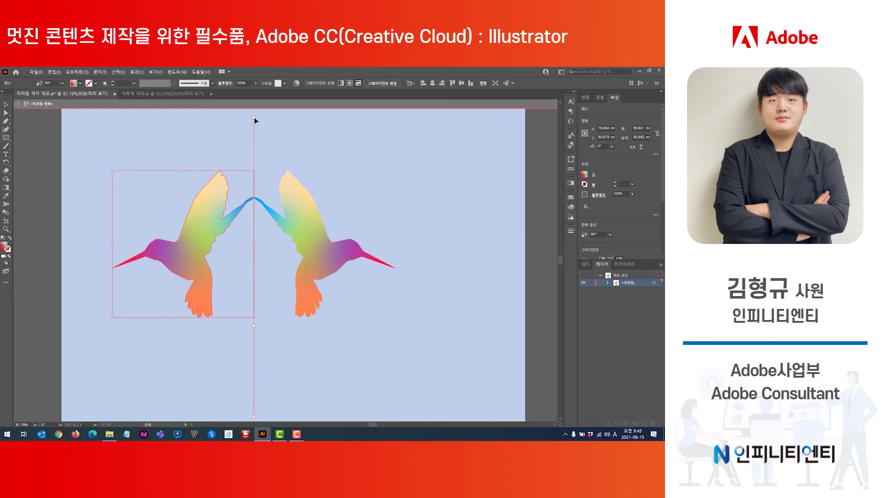
pyautogui.moveTo(253, 119); pyautogui.dragTo(253, 144)
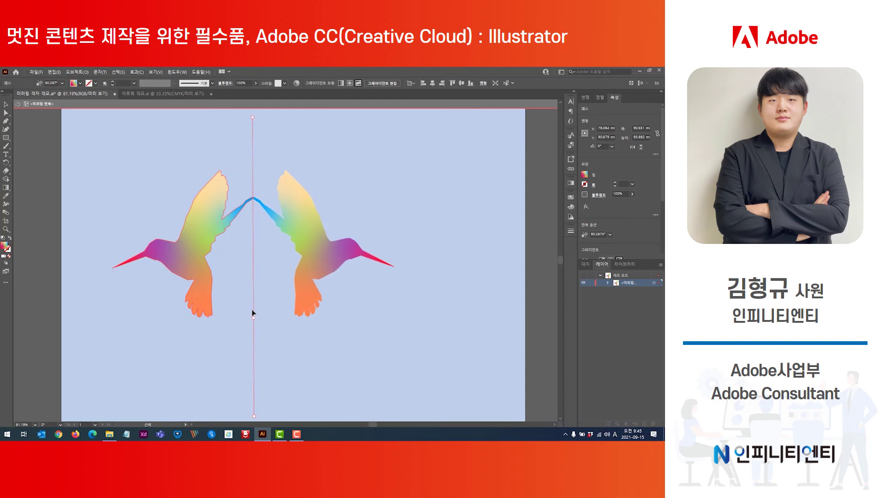
pyautogui.moveTo(253, 312); pyautogui.dragTo(272, 250)
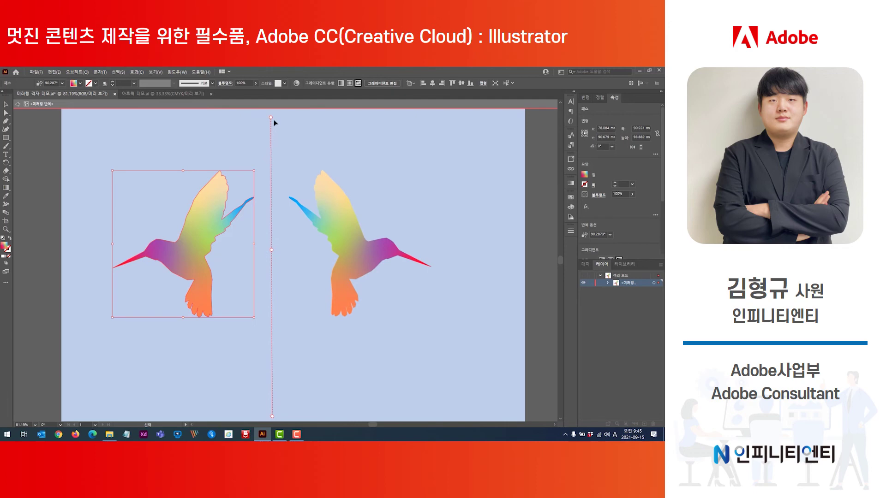
pyautogui.moveTo(275, 122); pyautogui.dragTo(276, 145)
pyautogui.press('Escape')
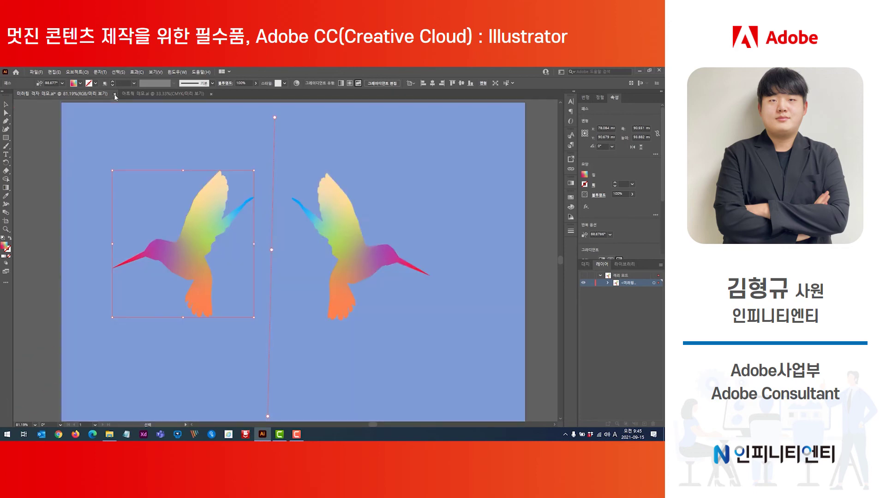
# Close the hummingbird document without saving and select the blue bird illustration in the artwork demo document.
pyautogui.click(115, 94)
pyautogui.click(346, 257)
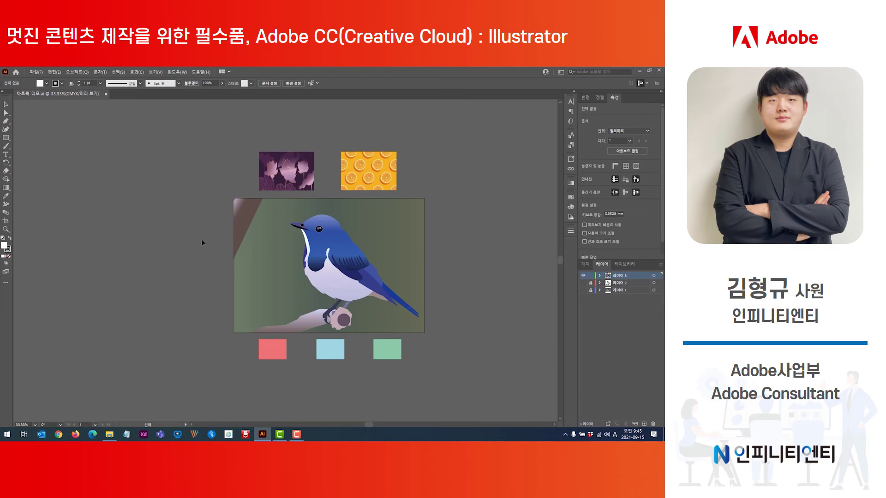
pyautogui.click(268, 264)
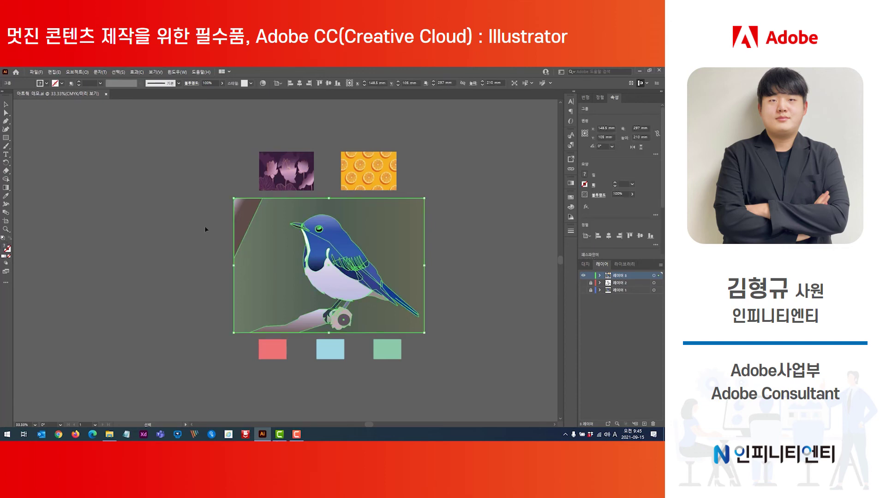
# Open Recolor Artwork for the blue bird illustration and move its dialog clear of the artwork.
pyautogui.click(55, 72)
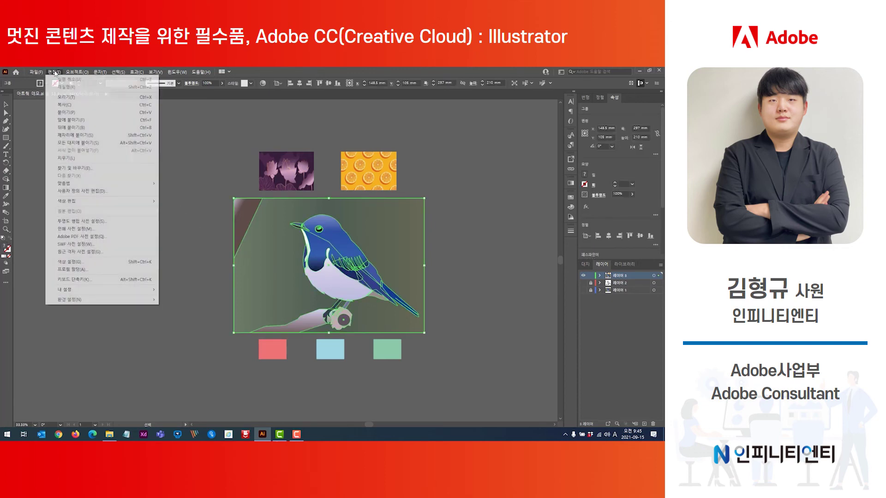
pyautogui.moveTo(92, 204)
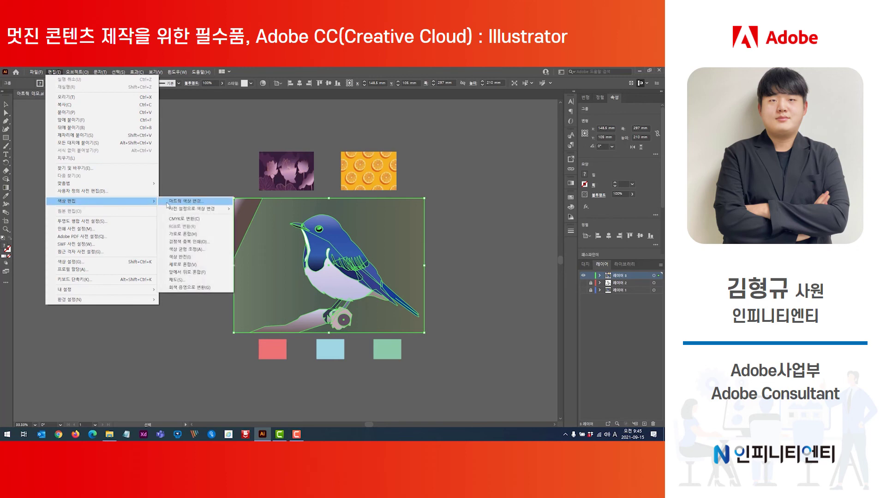
pyautogui.click(322, 222)
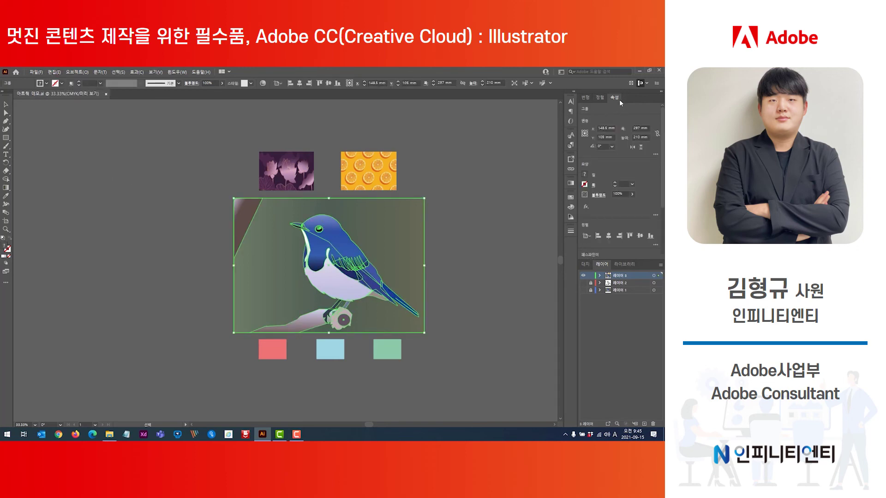
pyautogui.scroll(-3, 645, 221)
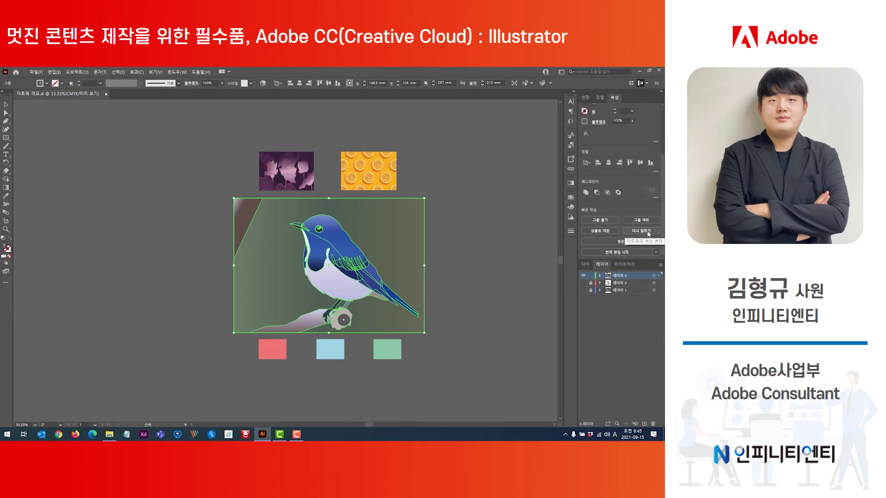
pyautogui.click(648, 233)
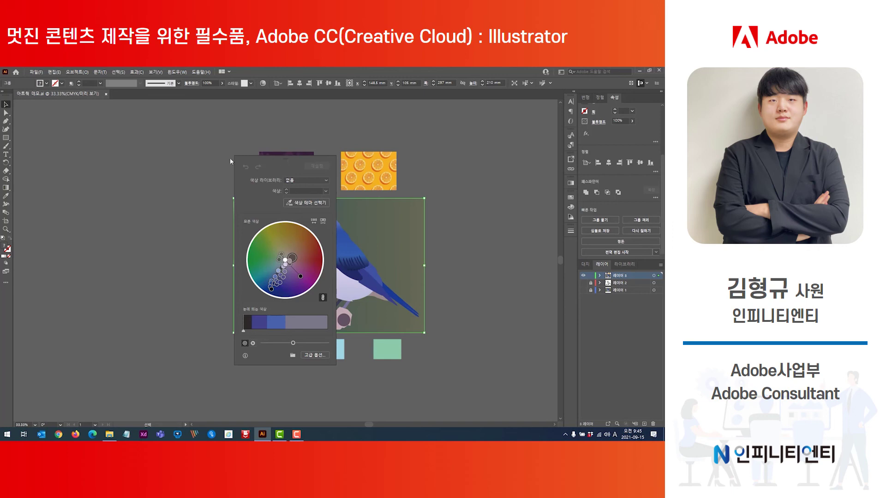
pyautogui.moveTo(229, 158); pyautogui.dragTo(164, 154)
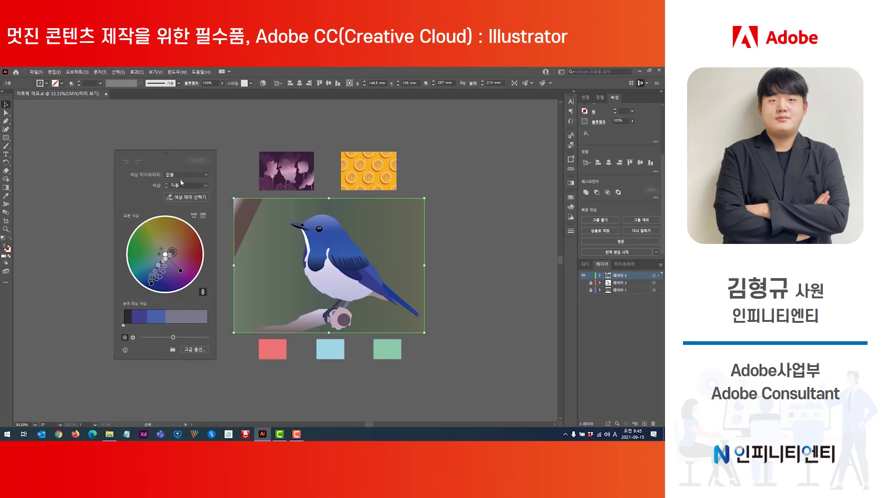
# Try recoloring the bird illustration with the Fruit color library from the Food group, and undo the recoloring.
pyautogui.click(193, 177)
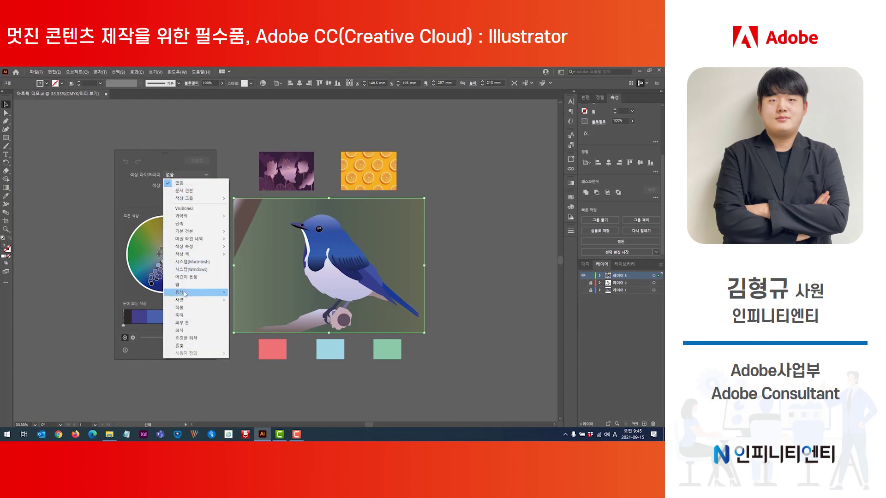
pyautogui.moveTo(185, 293)
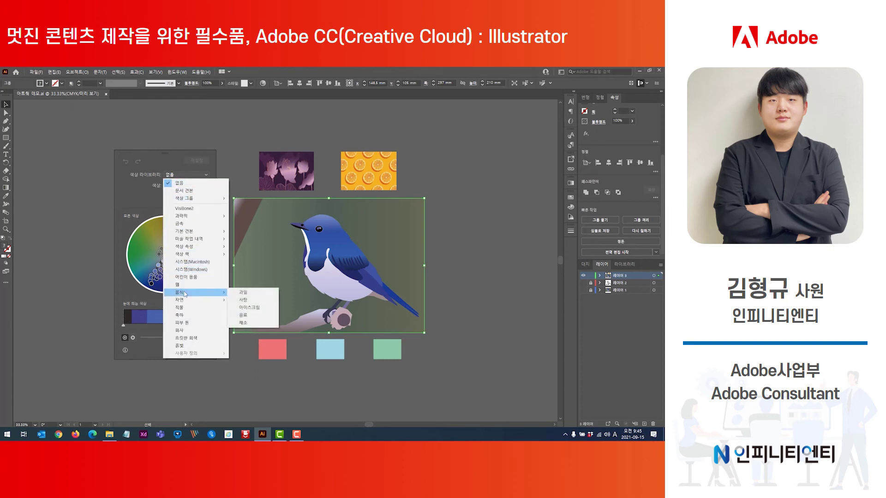
pyautogui.click(240, 293)
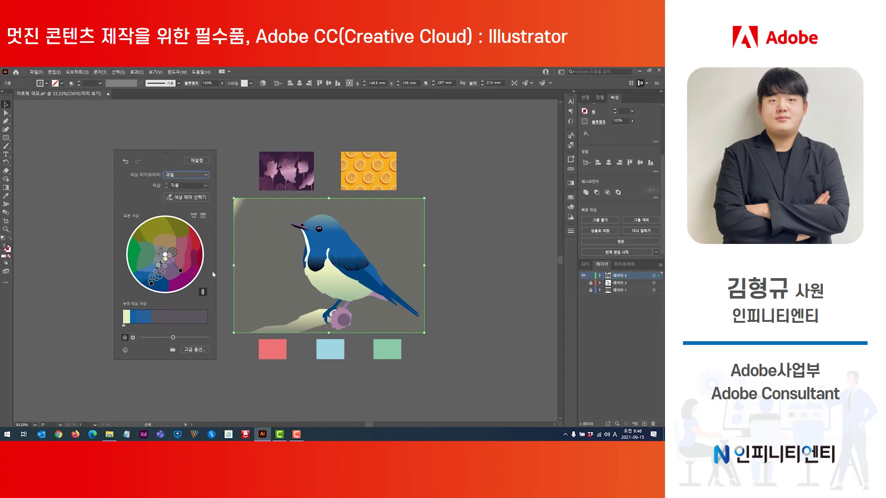
pyautogui.hotkey('ctrl', 'z')
# Try recoloring the bird illustration with the Metal (금속) color library, and undo the recoloring.
pyautogui.click(184, 174)
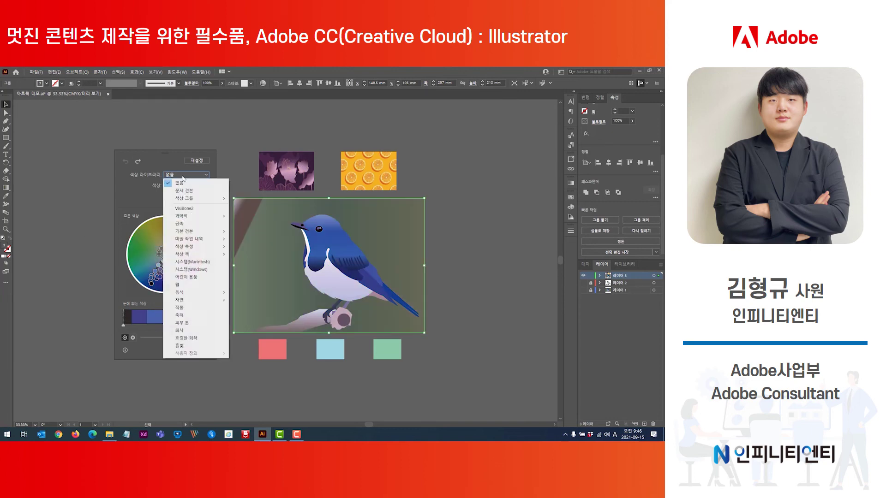
pyautogui.click(201, 225)
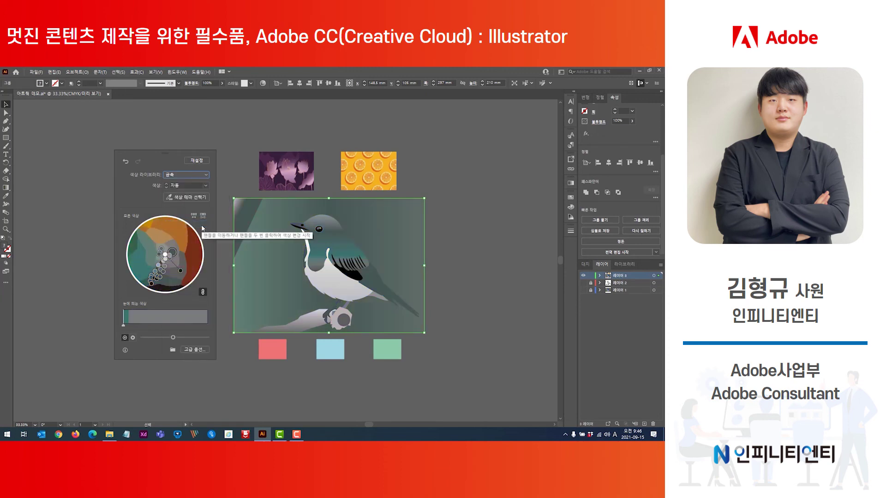
pyautogui.hotkey('ctrl', 'z')
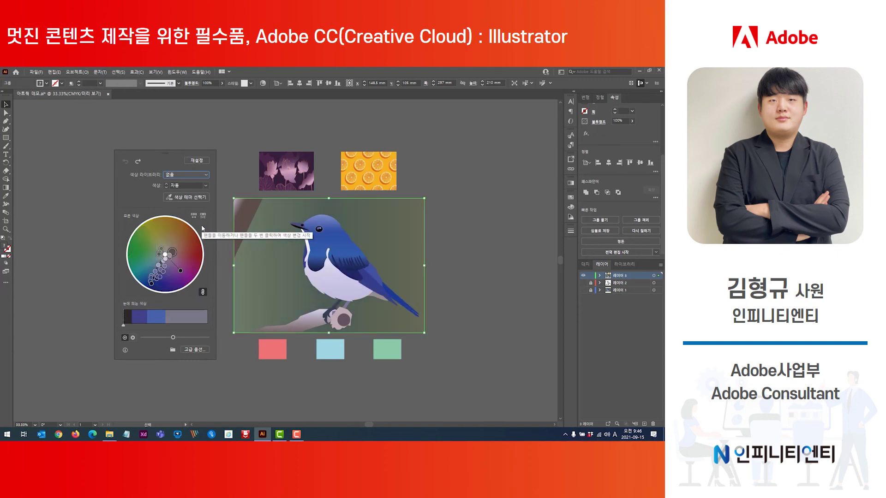
# Try limiting the bird illustration to 1, 3 and 4 colors, and set the color count back to Auto (자동).
pyautogui.click(205, 186)
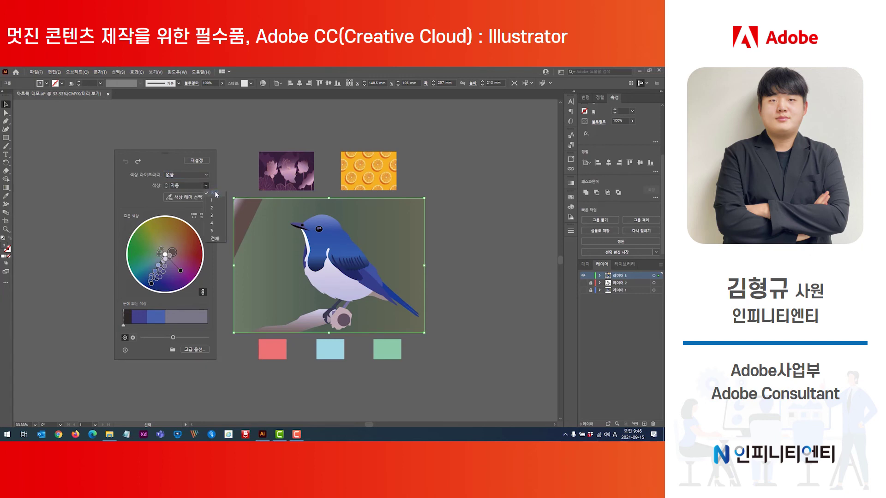
pyautogui.click(215, 193)
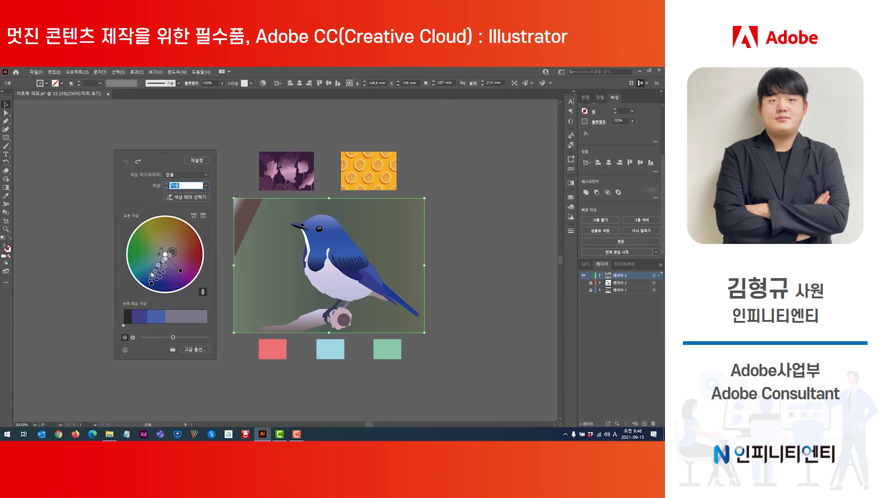
pyautogui.click(206, 185)
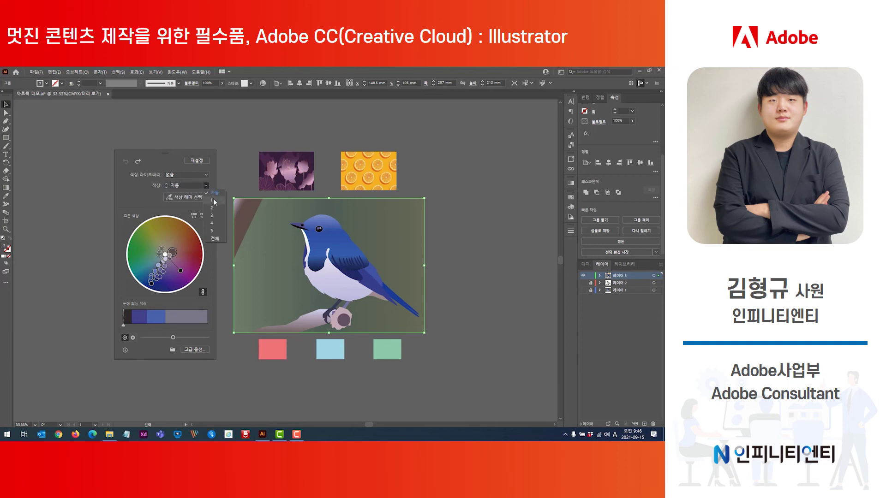
pyautogui.click(213, 200)
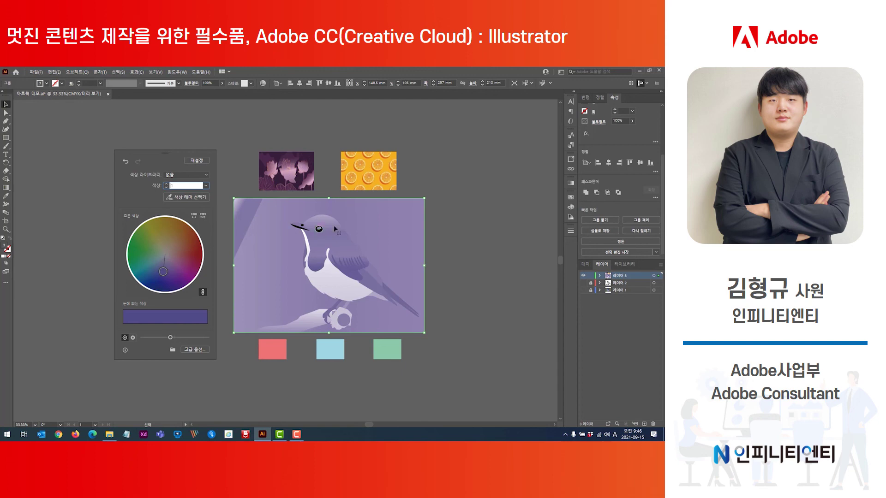
pyautogui.click(206, 186)
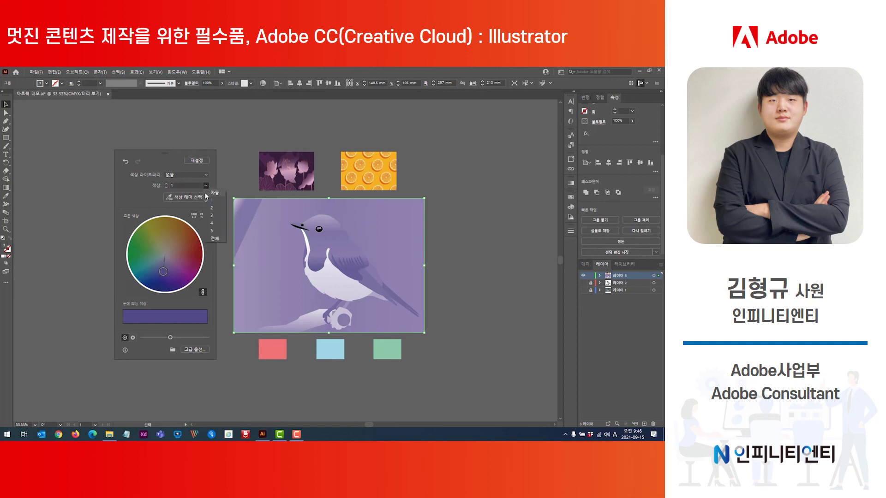
pyautogui.click(215, 215)
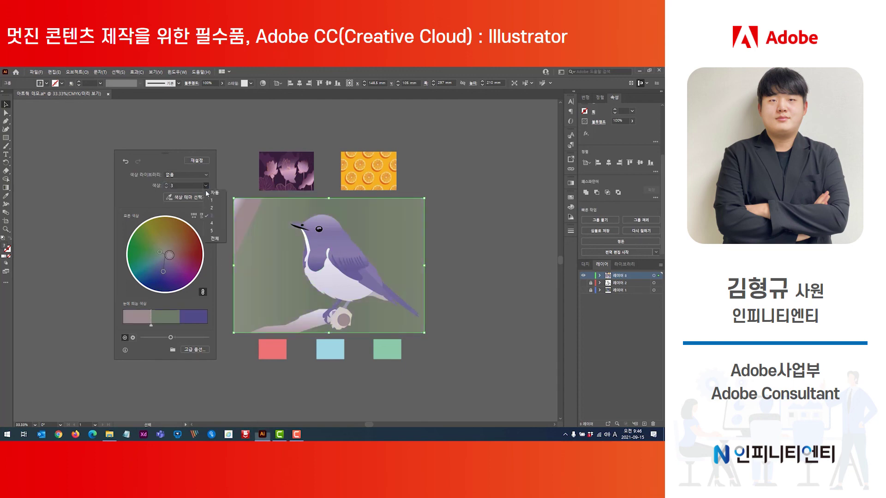
pyautogui.click(206, 186)
pyautogui.click(217, 224)
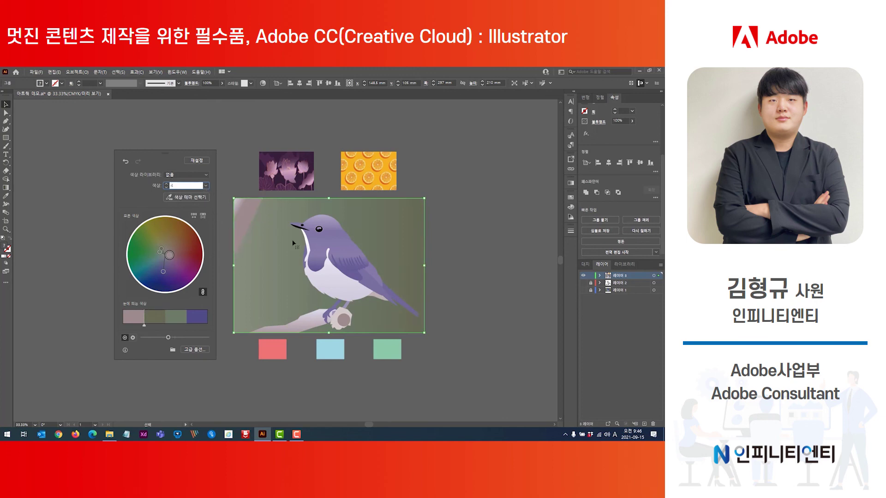
pyautogui.click(206, 186)
pyautogui.click(214, 193)
# Use the Color Theme Picker to recolor the bird illustration from the coral swatch, then from the light blue and green swatches together.
pyautogui.click(192, 199)
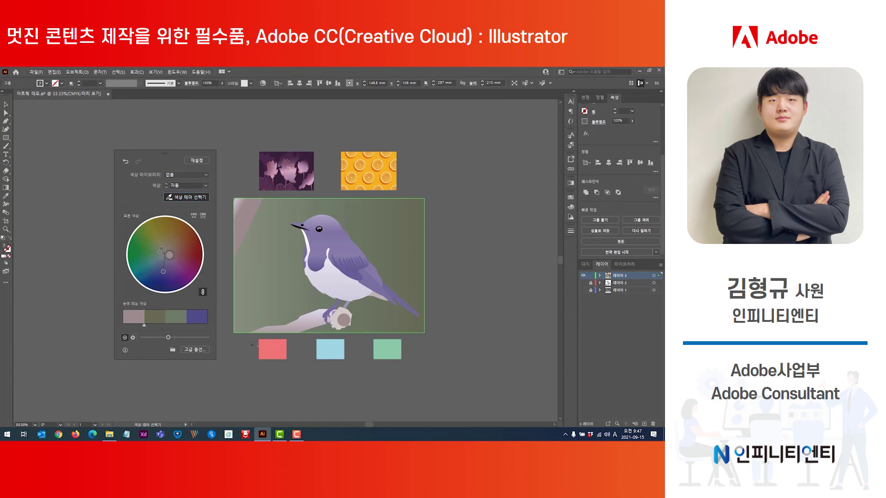
pyautogui.moveTo(253, 344)
pyautogui.mouseDown()
pyautogui.moveTo(278, 353)
pyautogui.moveTo(282, 371)
pyautogui.mouseUp()
pyautogui.click(279, 357)
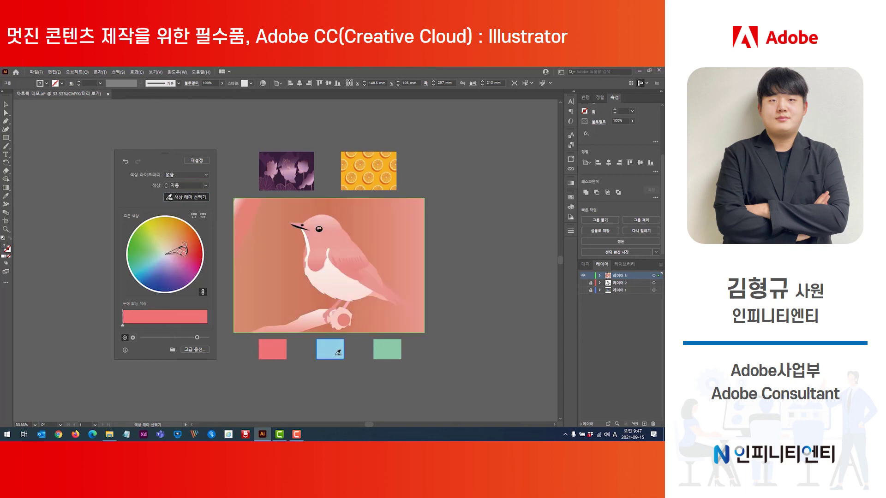
pyautogui.moveTo(331, 360)
pyautogui.mouseDown()
pyautogui.moveTo(331, 375)
pyautogui.moveTo(379, 350)
pyautogui.moveTo(409, 370)
pyautogui.mouseUp()
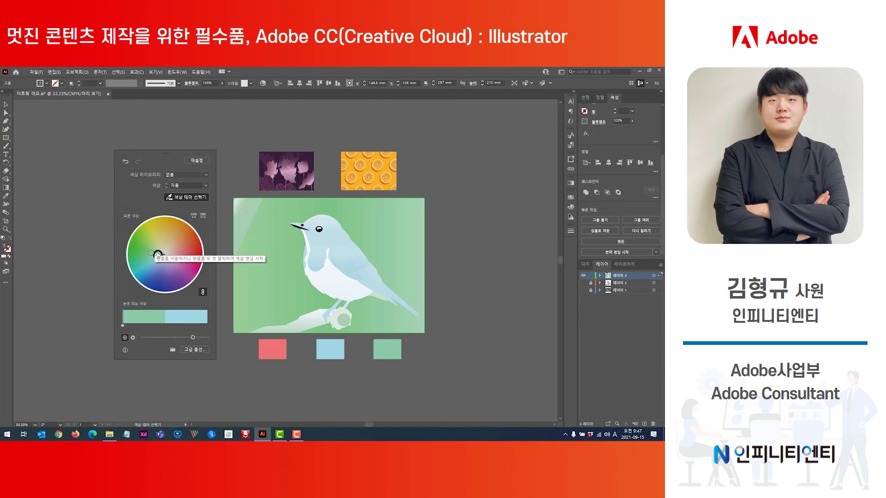
# Shift the linked harmony colors to red and orange on the color wheel, unlink them, and move the bird's orange to green.
pyautogui.moveTo(158, 254); pyautogui.dragTo(188, 252)
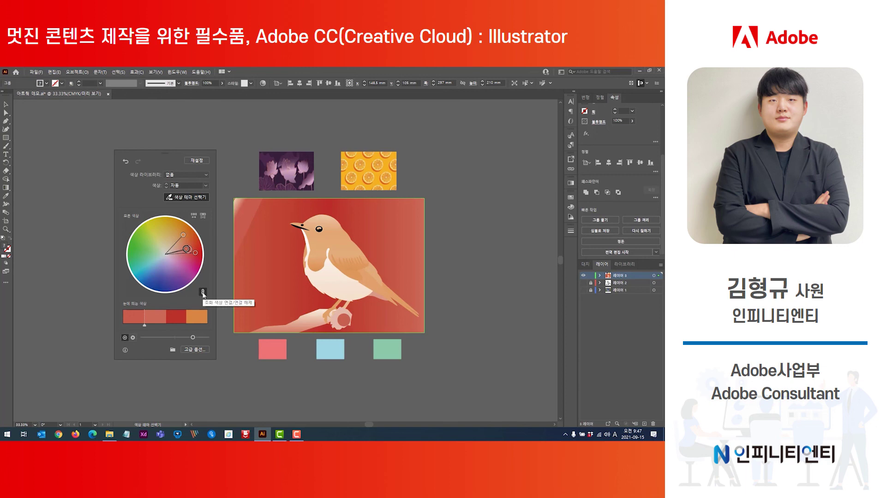
pyautogui.click(203, 293)
pyautogui.moveTo(183, 236); pyautogui.dragTo(140, 251)
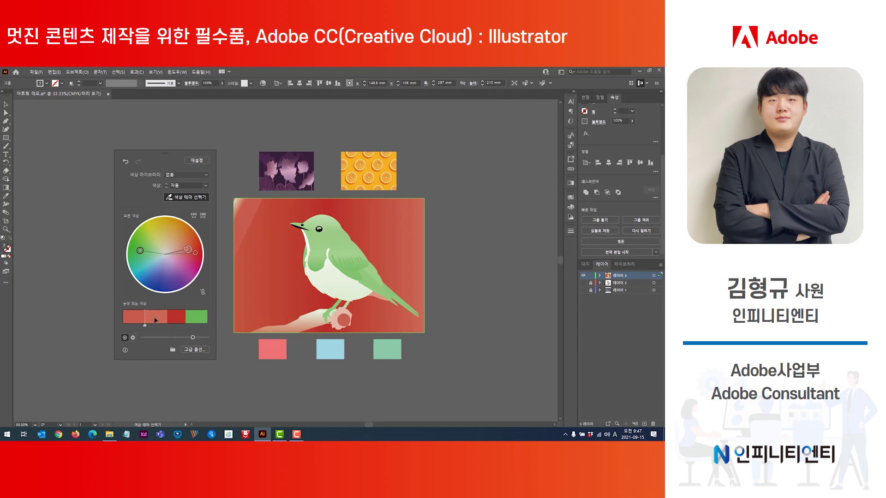
# Adjust the prominent color proportions to give dark red a larger share and the coral tones a smaller one.
pyautogui.moveTo(144, 325); pyautogui.dragTo(179, 319)
pyautogui.moveTo(167, 325); pyautogui.dragTo(135, 326)
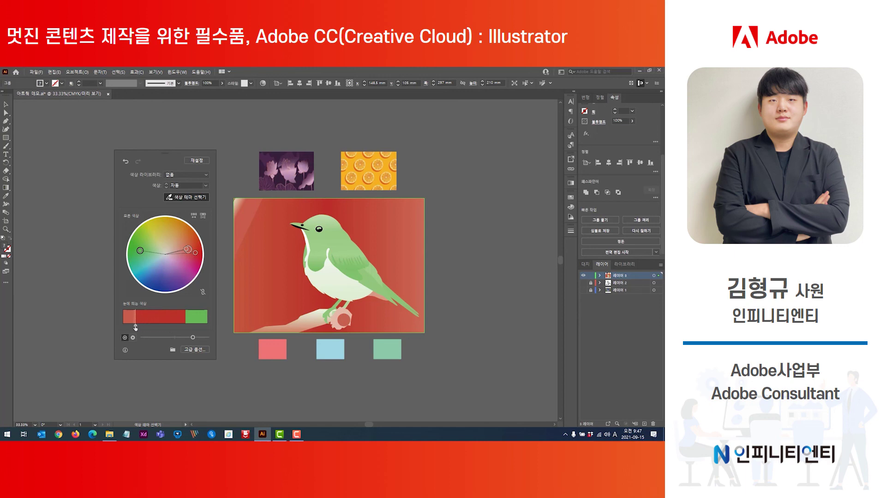